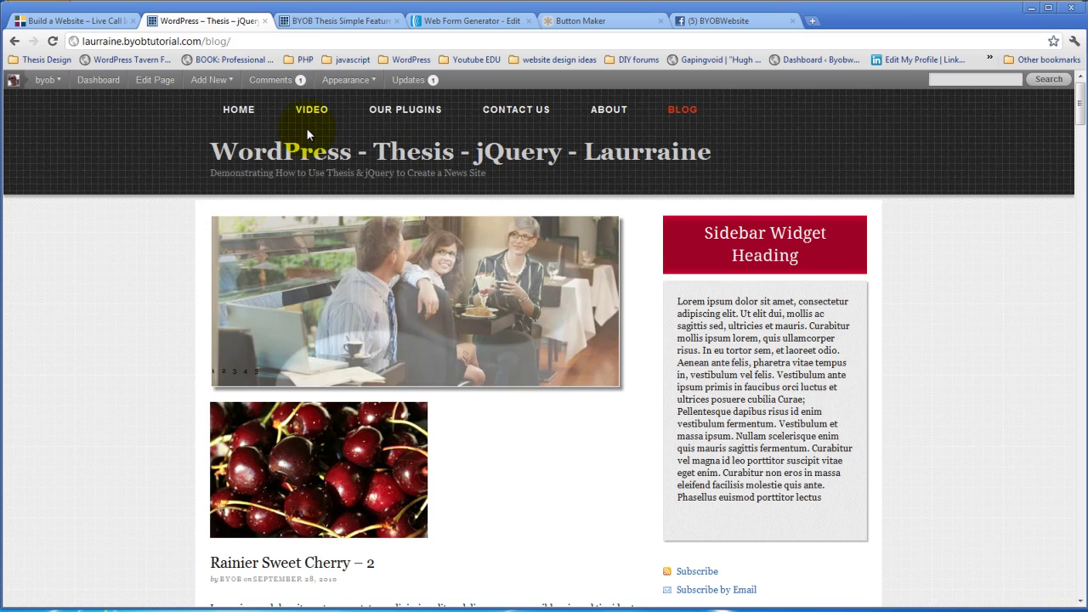
Step: Under Use a Common Plugin, replace SH Slideshow with NextGen Gallery Slideshow and save the feature box
click(323, 24)
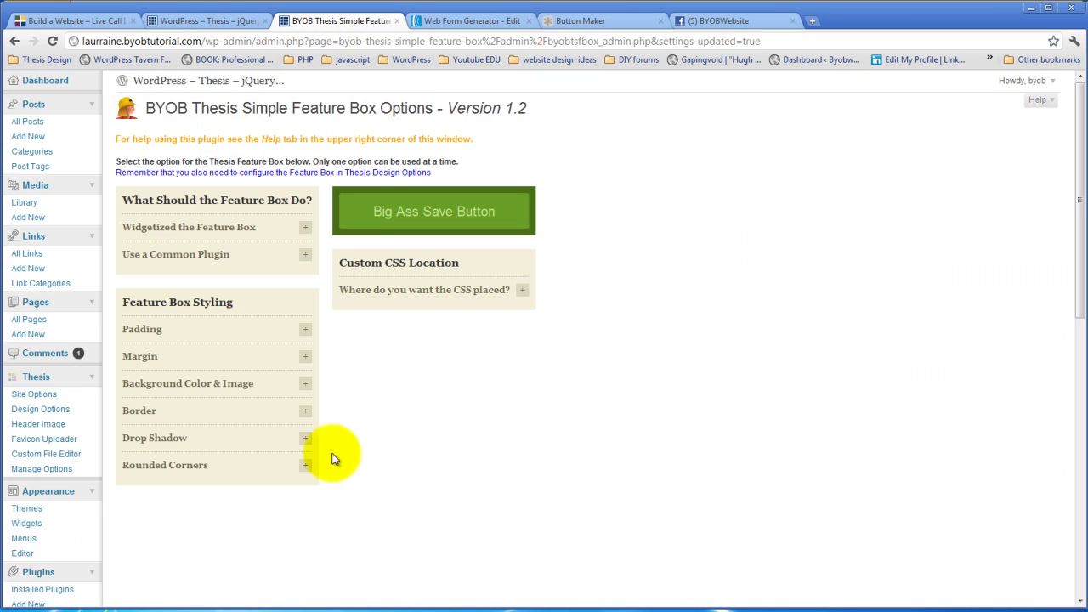
click(307, 257)
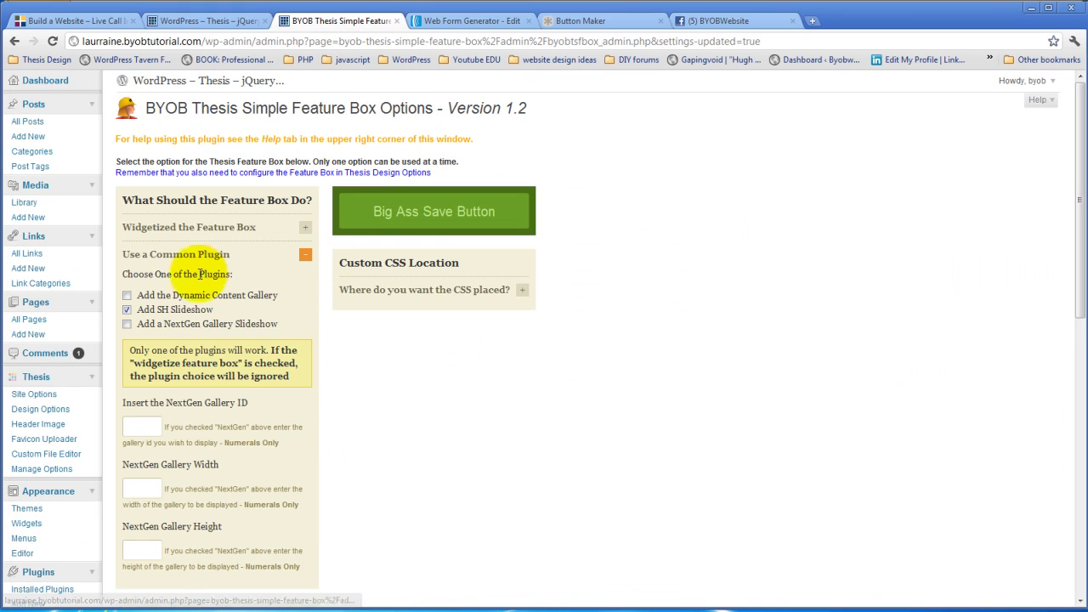
click(126, 311)
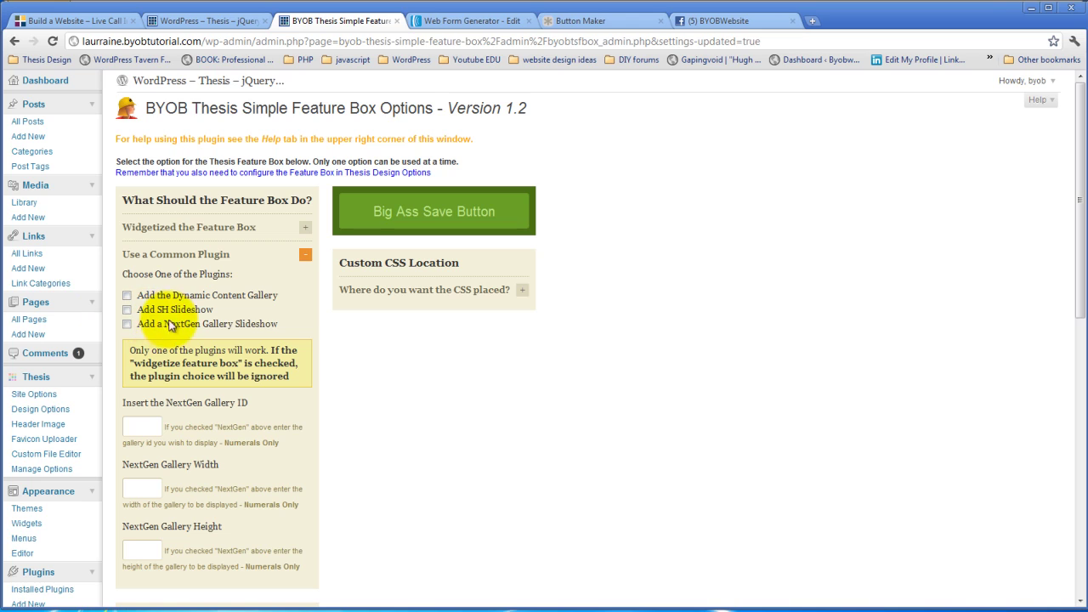
click(127, 324)
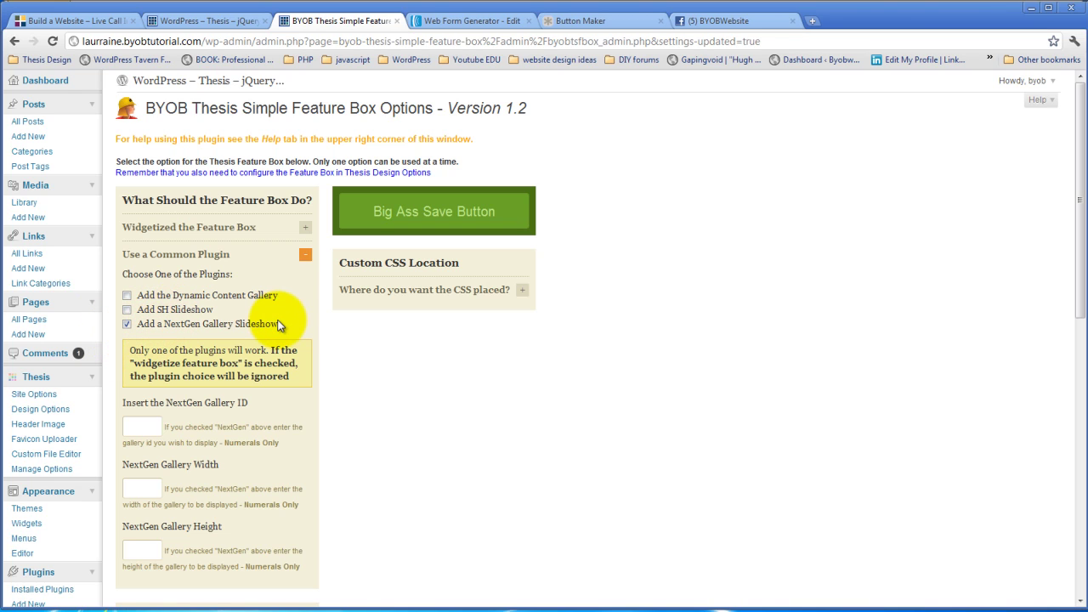
click(435, 217)
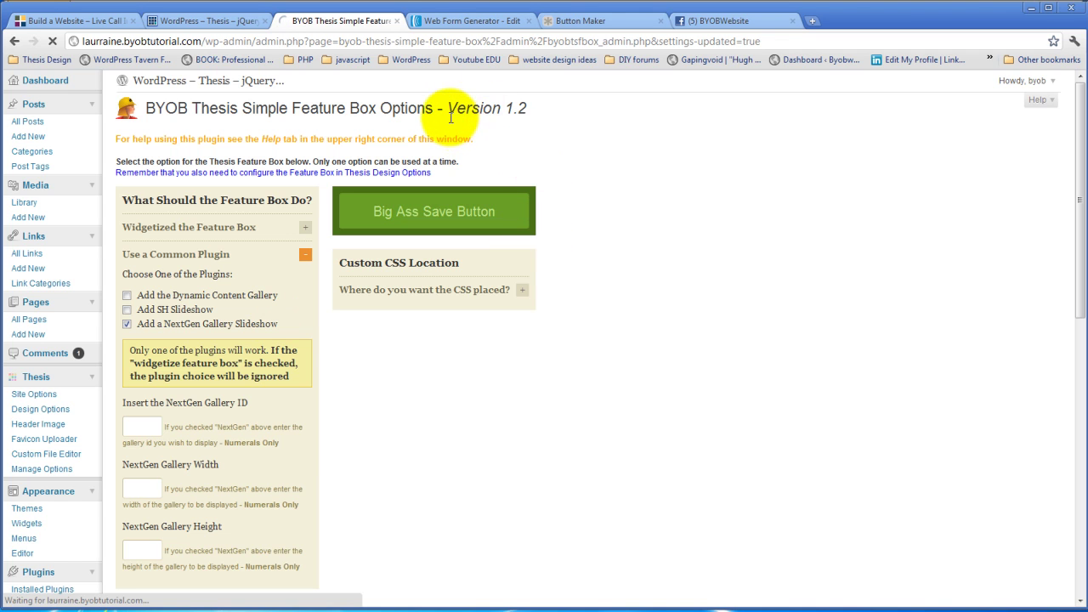
Step: Refresh the blog front page so the feature box picks up the NextGen slideshow
click(212, 23)
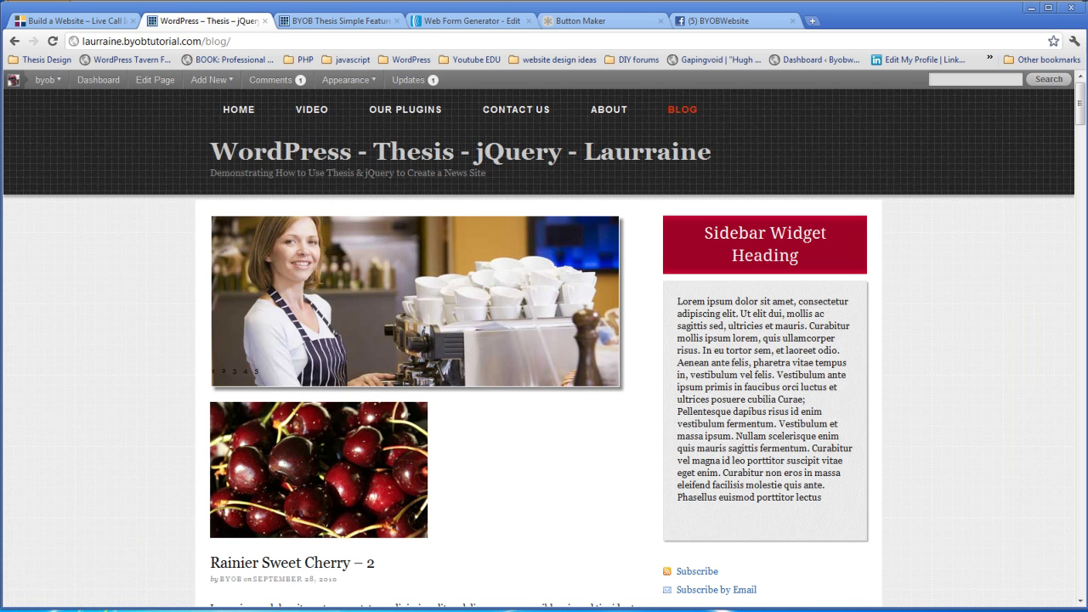
click(52, 40)
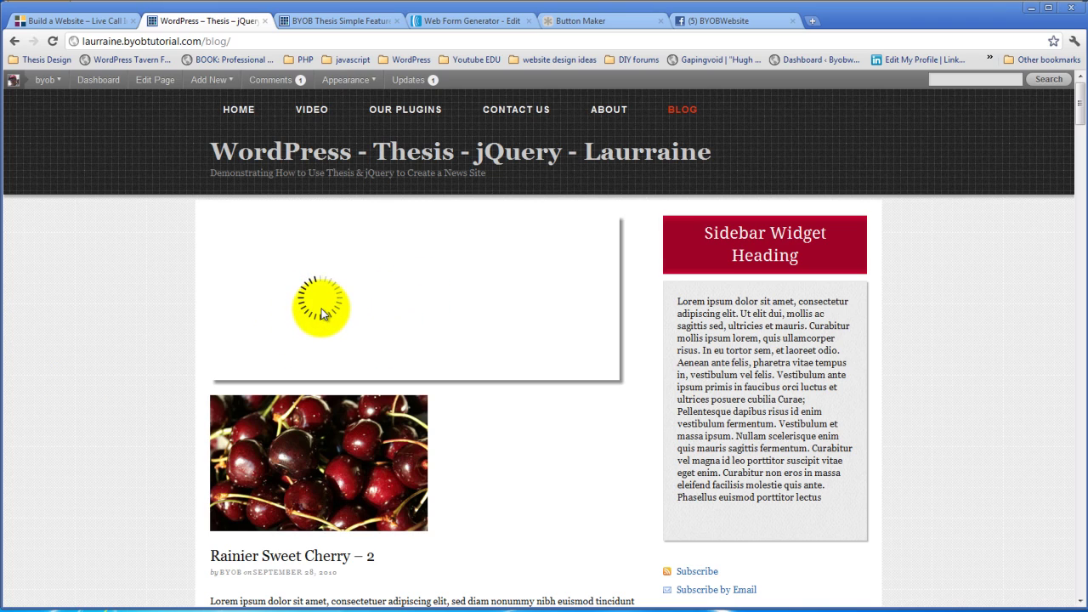
Step: Reopen the Simple Feature Box options, expand Use a Common Plugin, and review the styling settings below
click(298, 20)
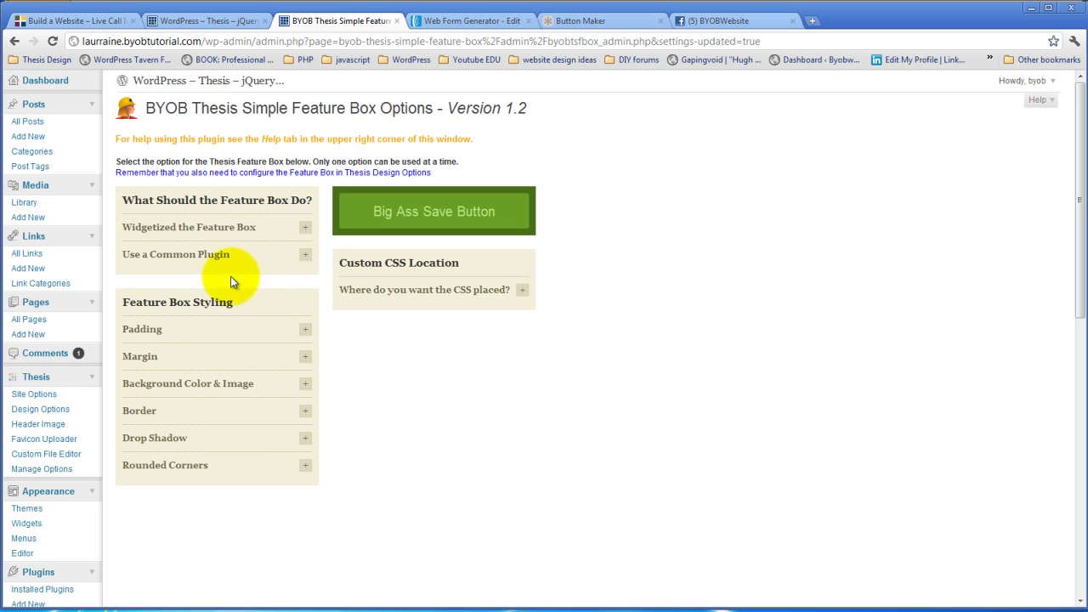
click(304, 255)
scroll(171, 428, down, 2)
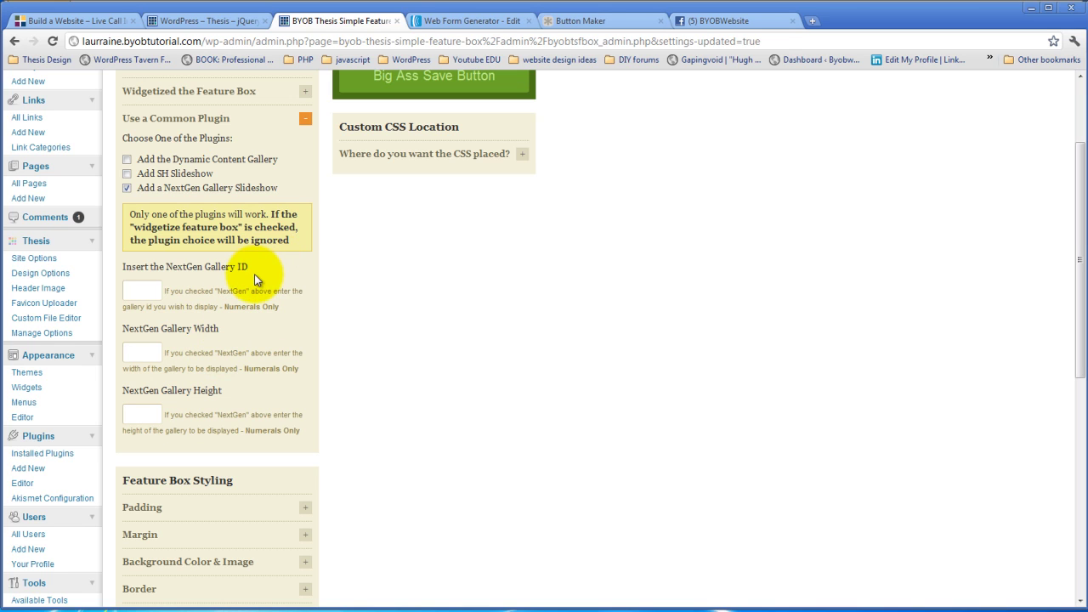
scroll(267, 274, down, 5)
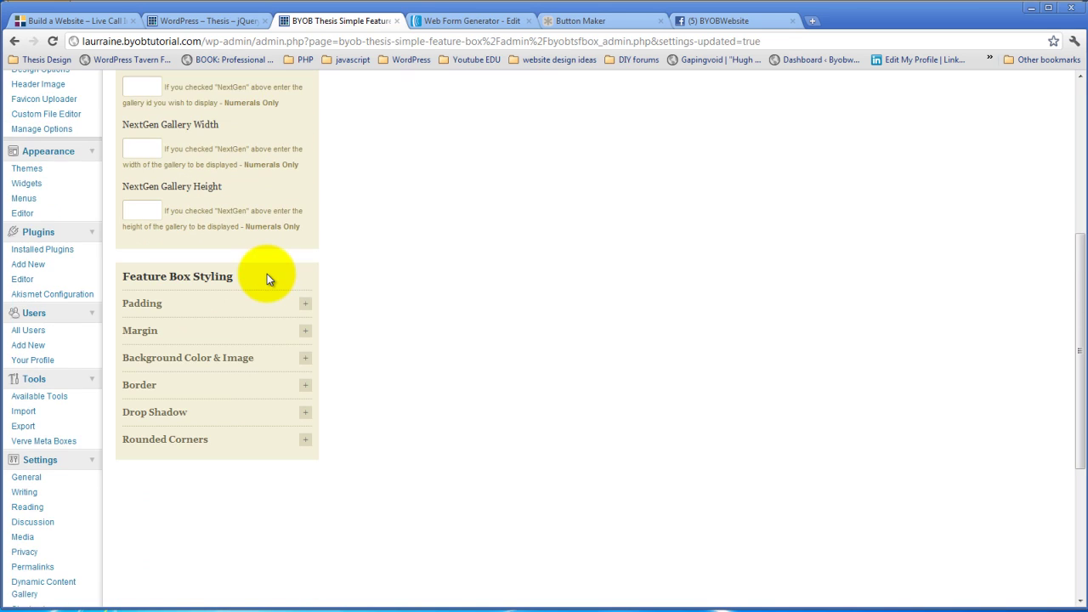
scroll(267, 274, down, 1)
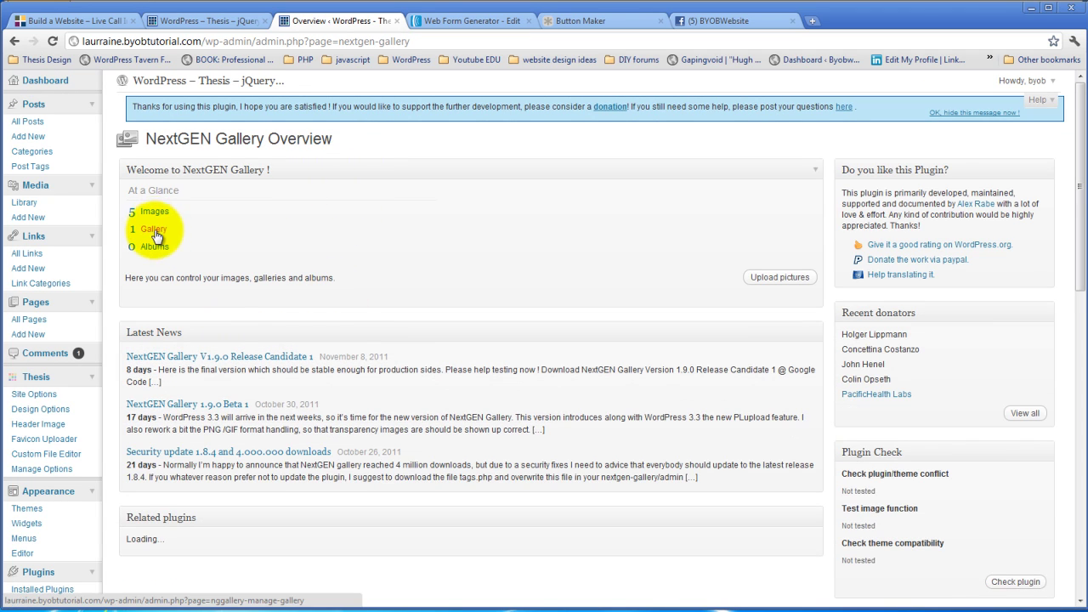
Step: Open the banners gallery from the NextGEN gallery list and look through its coffeeshop images
click(154, 230)
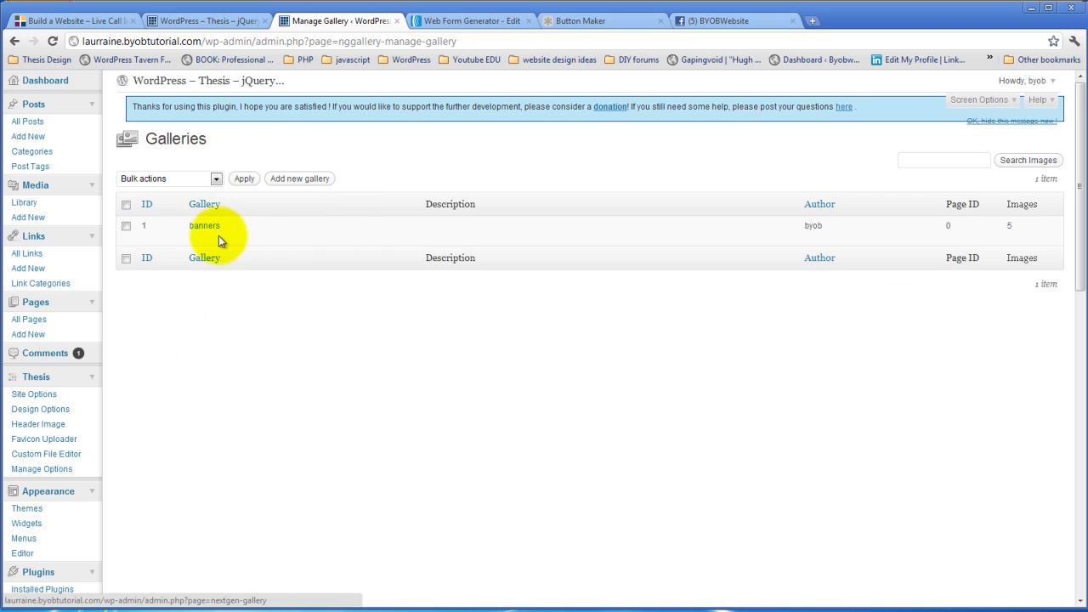
click(204, 226)
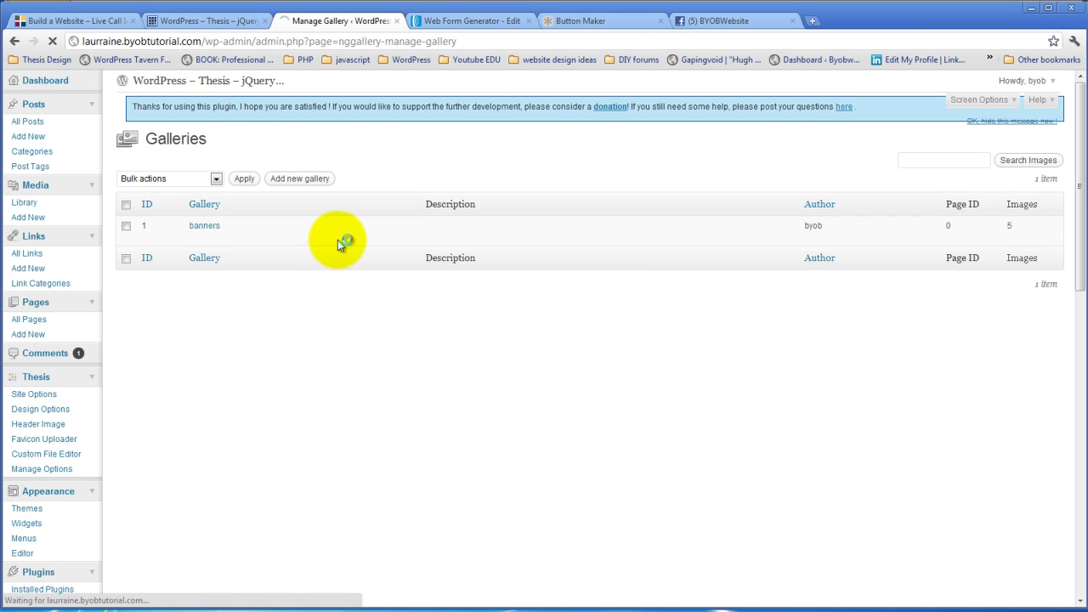
scroll(245, 279, down, 5)
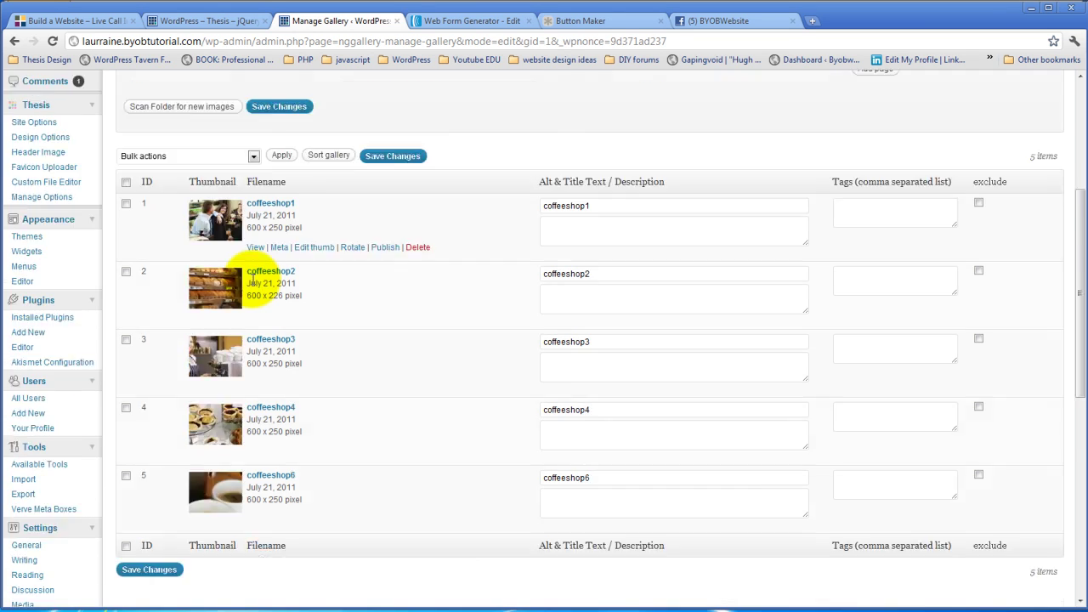
scroll(252, 281, up, 5)
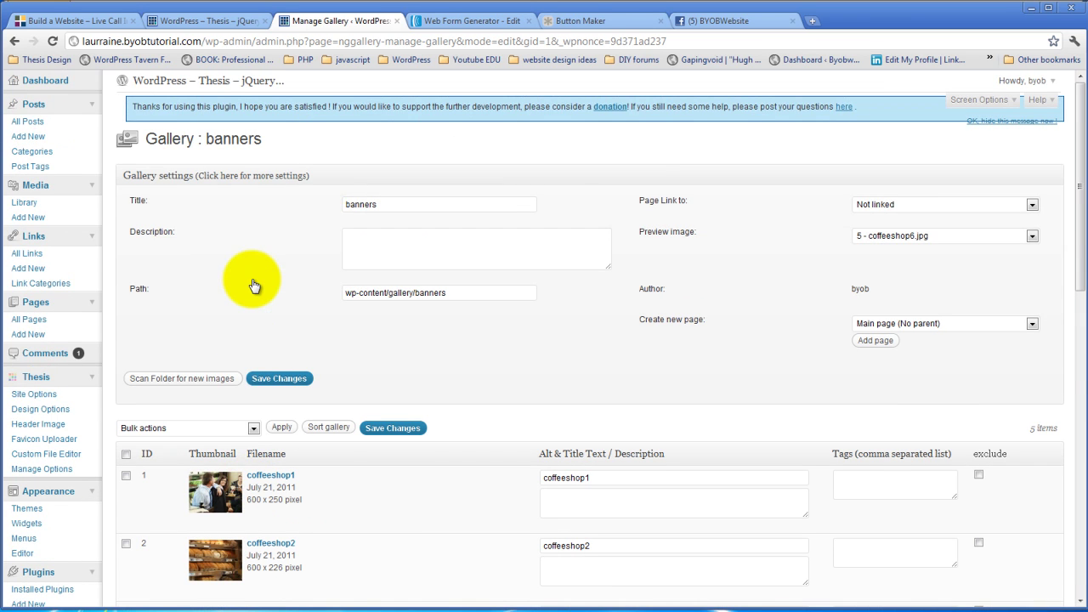
scroll(253, 285, down, 2)
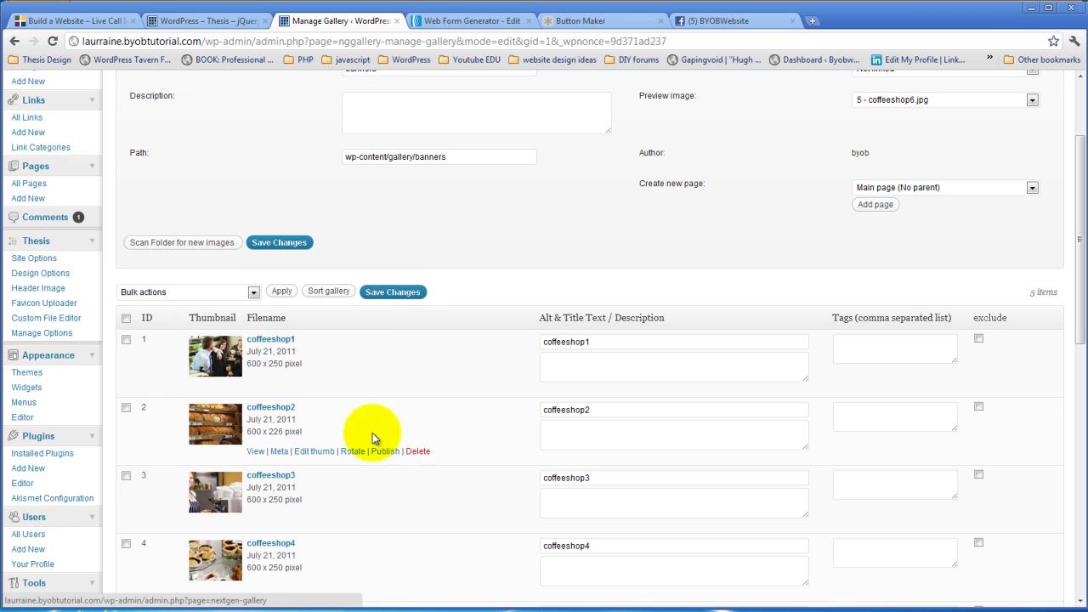
scroll(385, 278, up, 2)
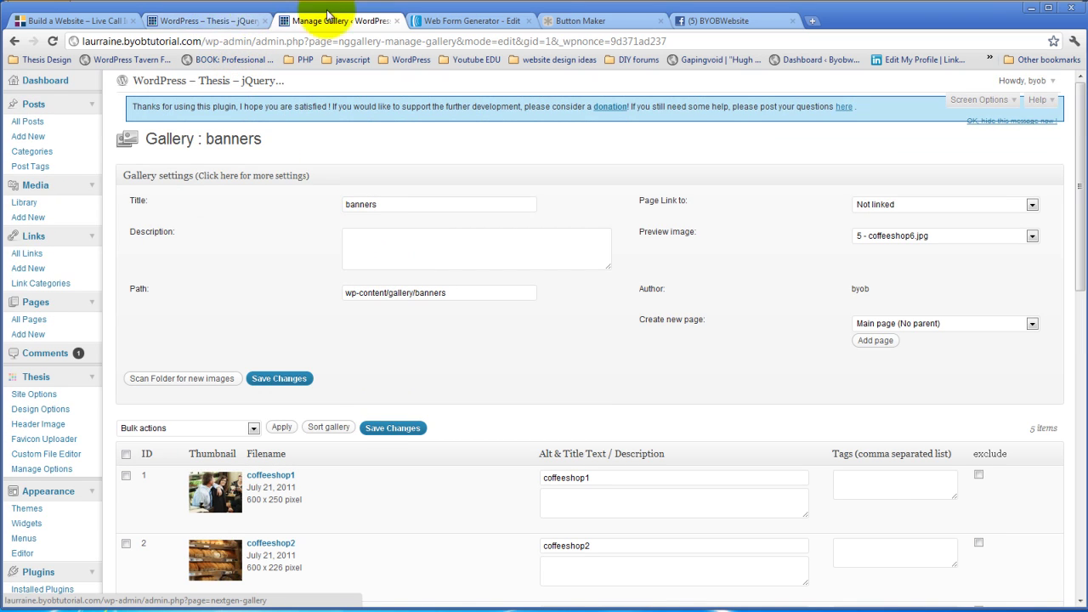
Step: Check the feature box on the blog, then look through the banners gallery images again
click(180, 23)
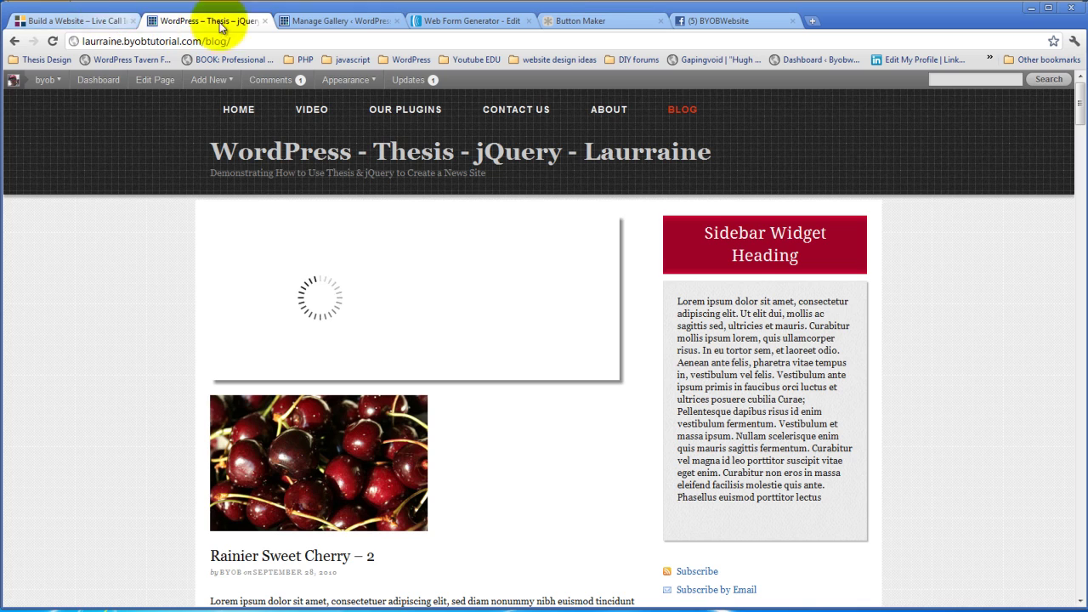
click(317, 21)
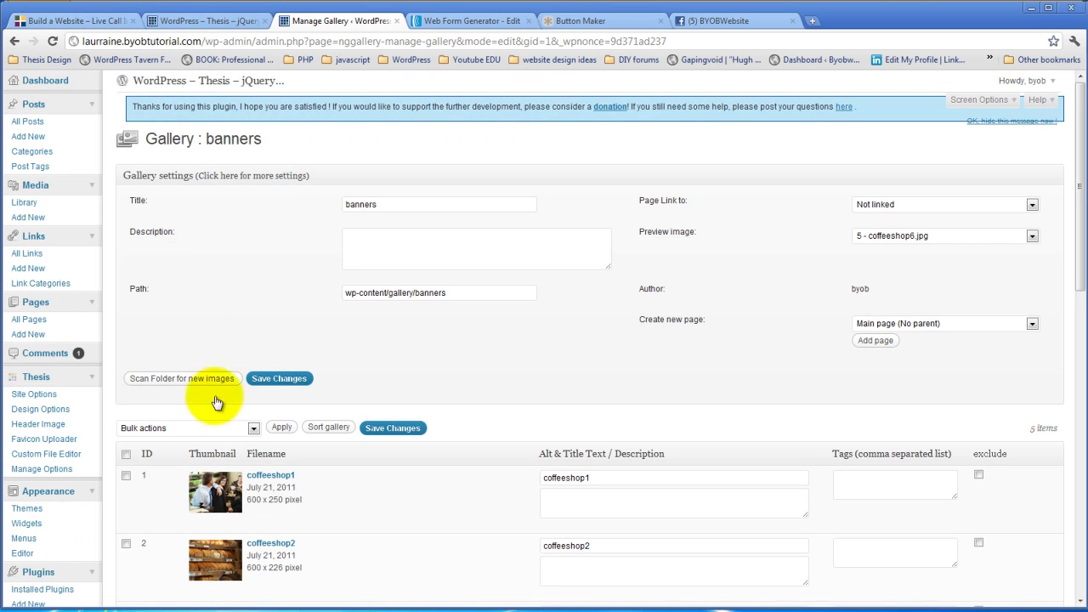
mouse_move(151, 507)
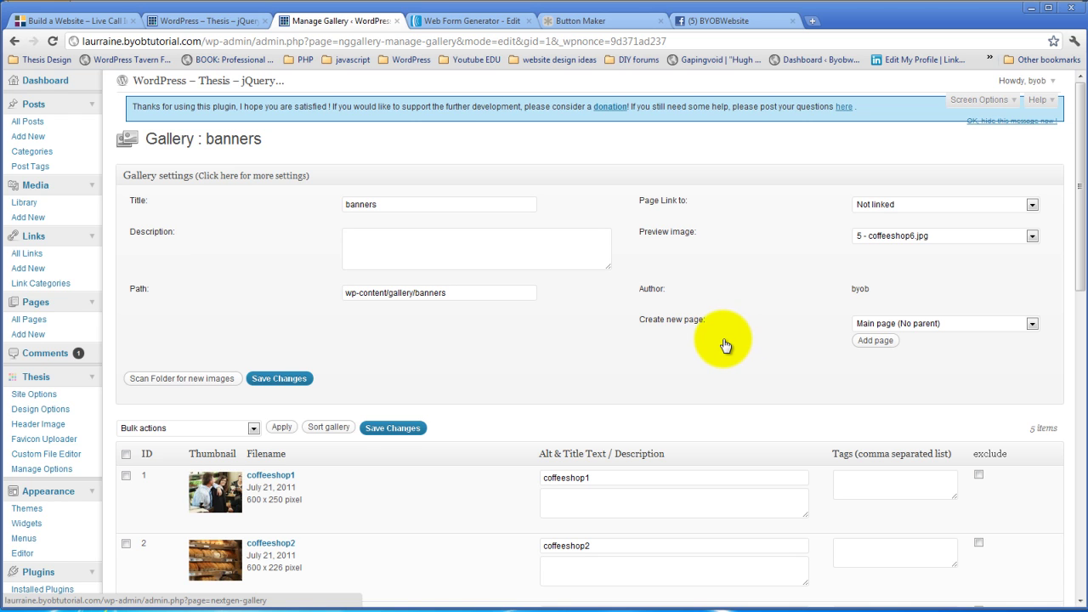
scroll(725, 344, down, 6)
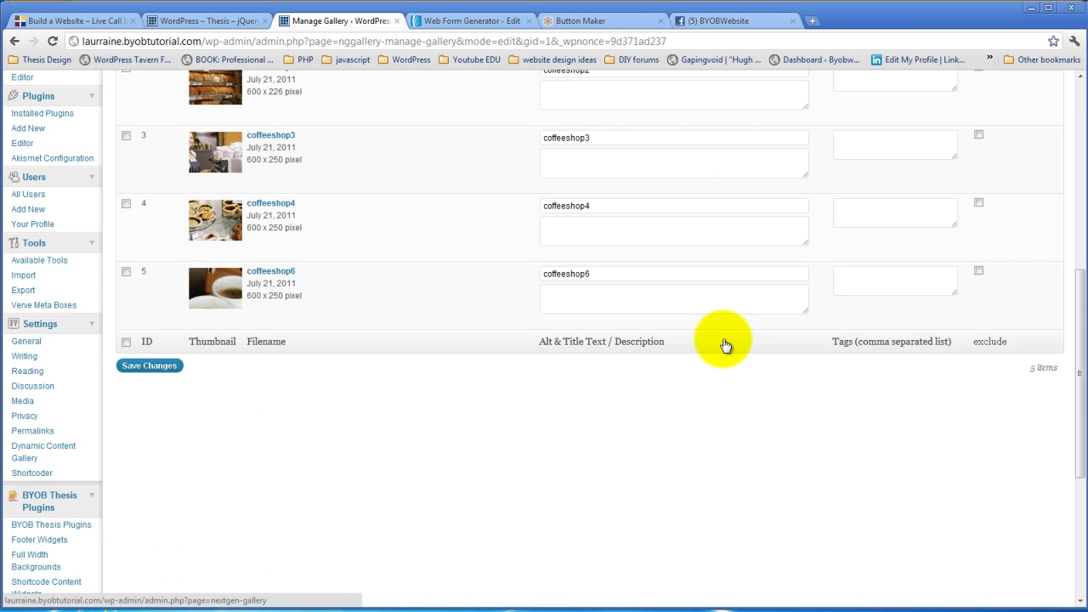
scroll(725, 344, down, 4)
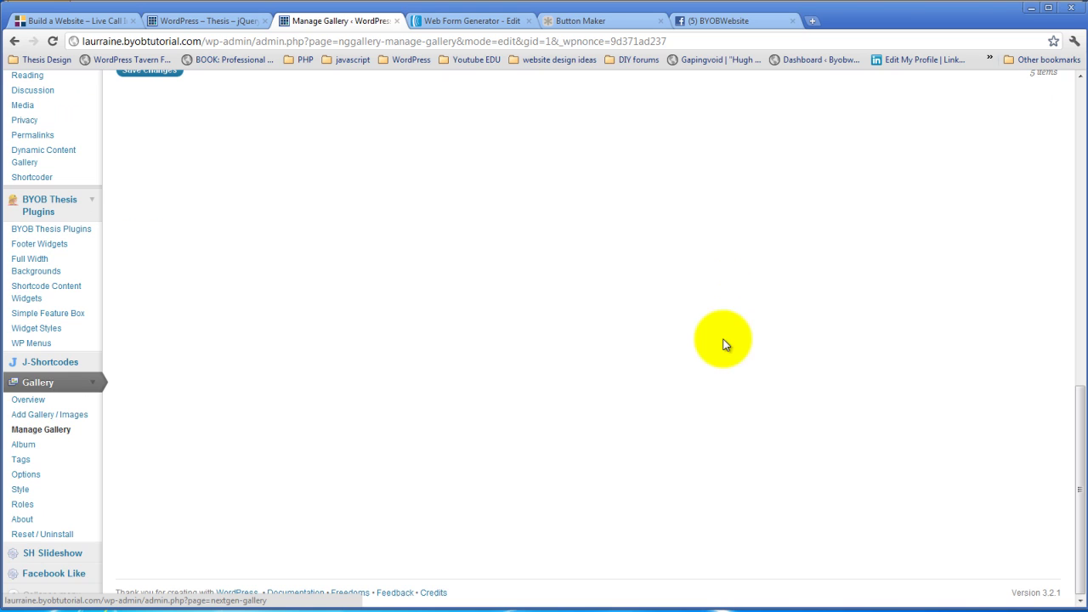
Step: Open the NextGEN Gallery Overview and review its images, gallery and album counts
click(32, 402)
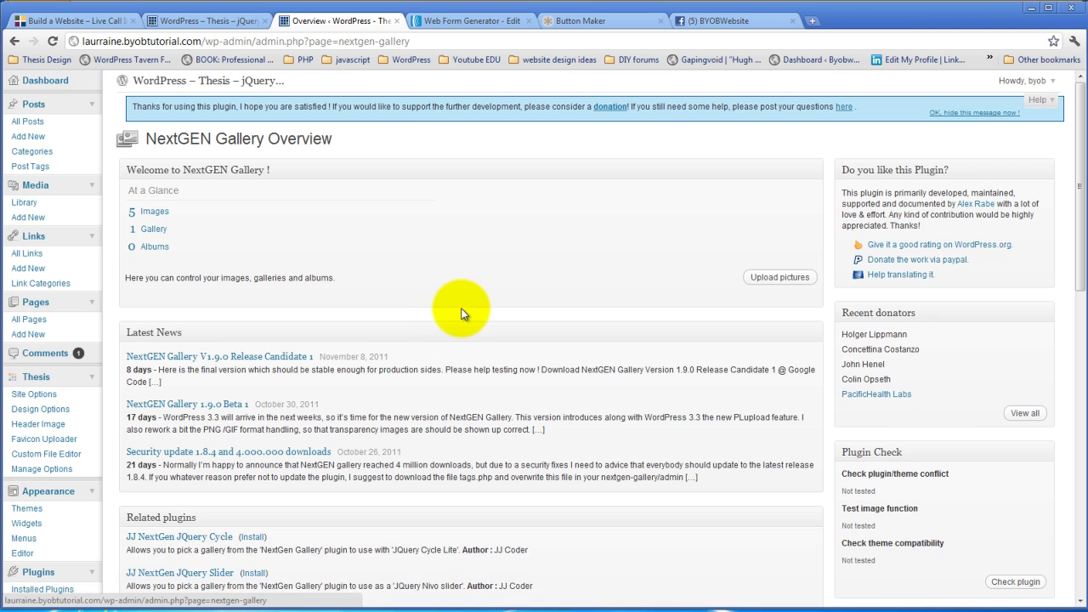
scroll(340, 251, down, 3)
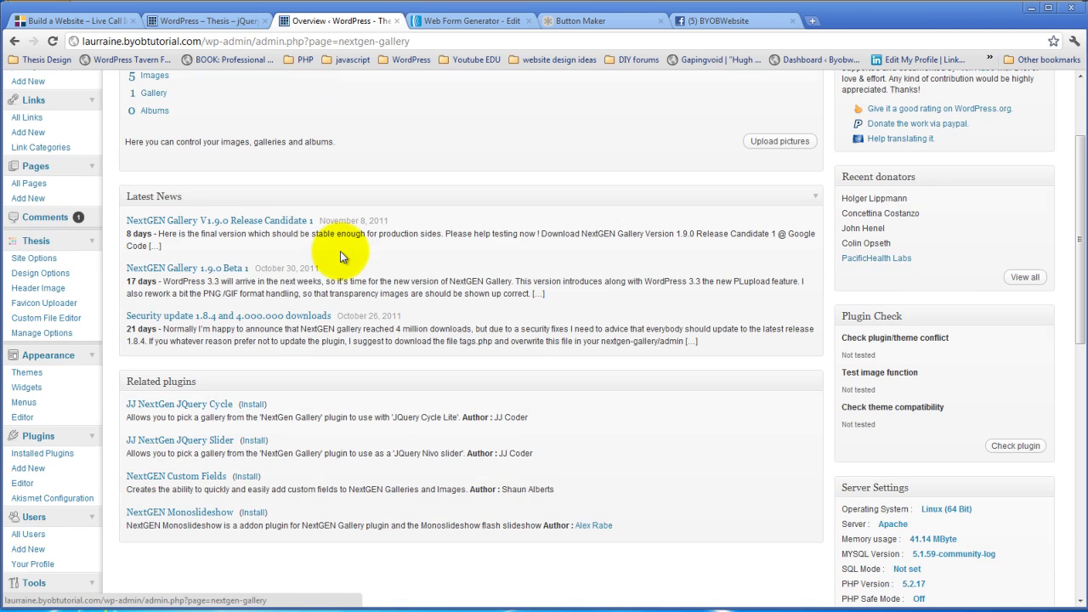
scroll(340, 251, up, 3)
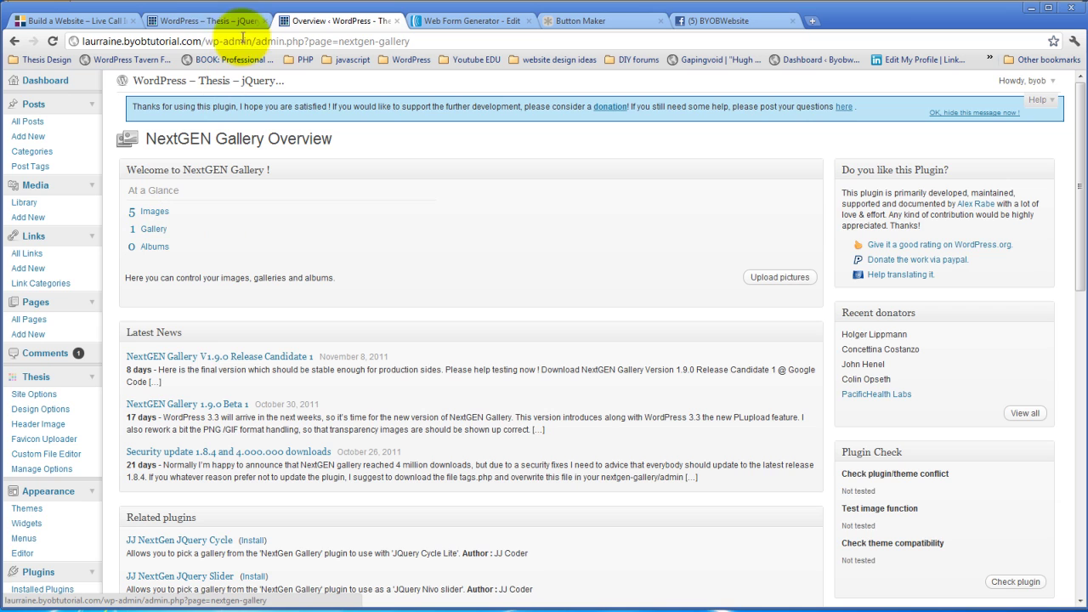
Step: In the Simple Feature Box common plugin settings, enter NextGen Gallery ID 1 and save
click(204, 21)
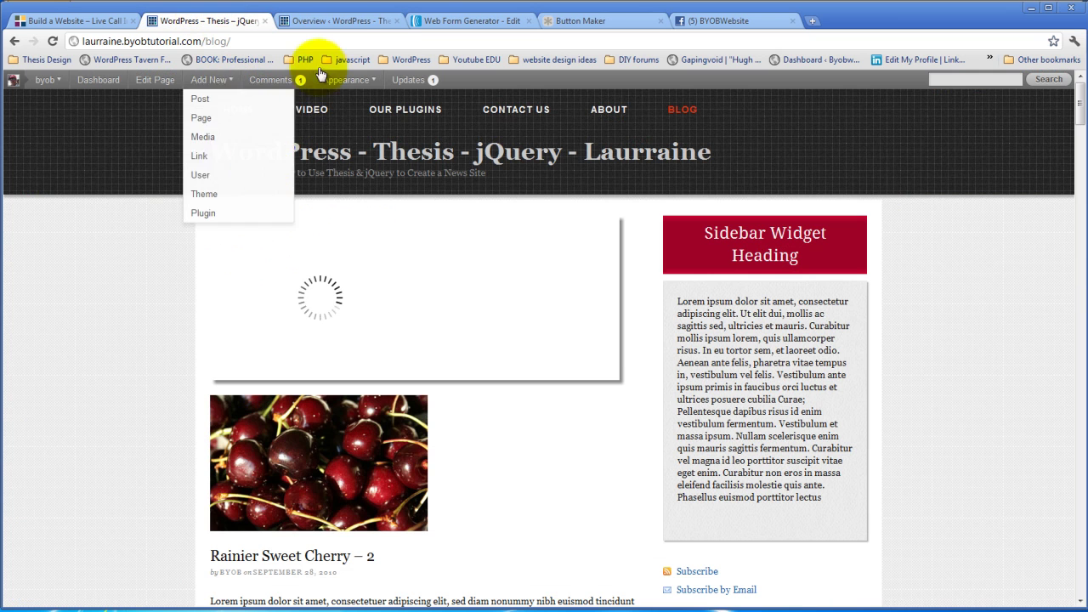
click(311, 19)
scroll(128, 364, down, 12)
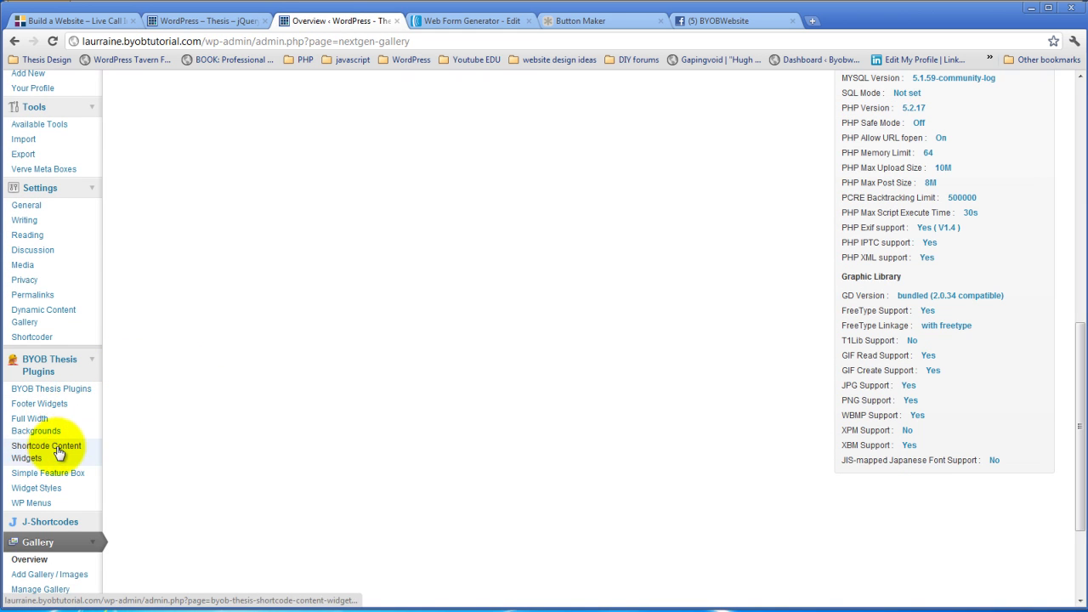
click(43, 474)
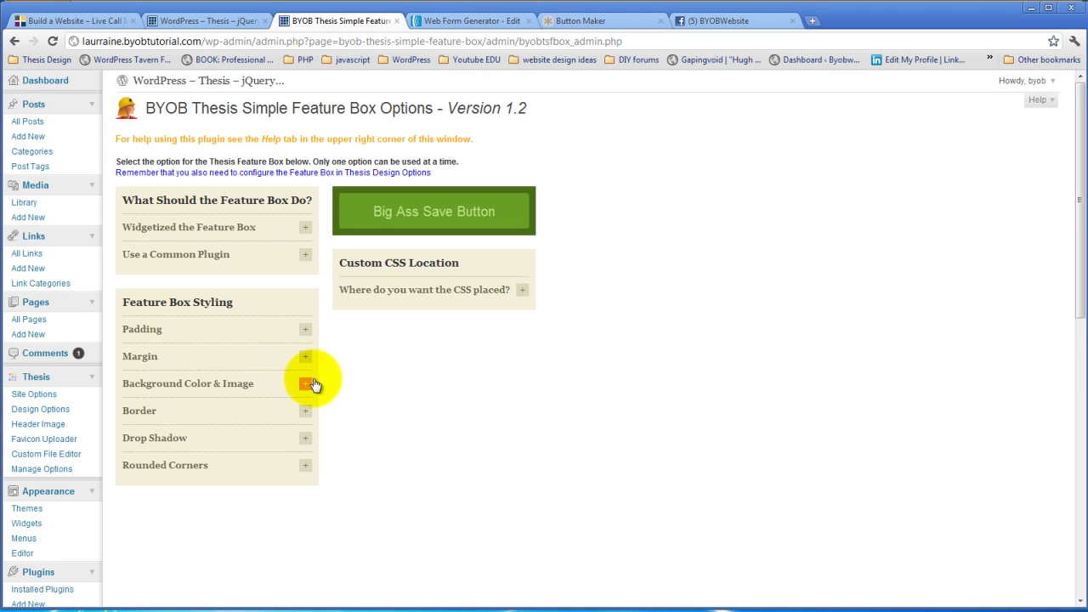
click(306, 255)
click(144, 428)
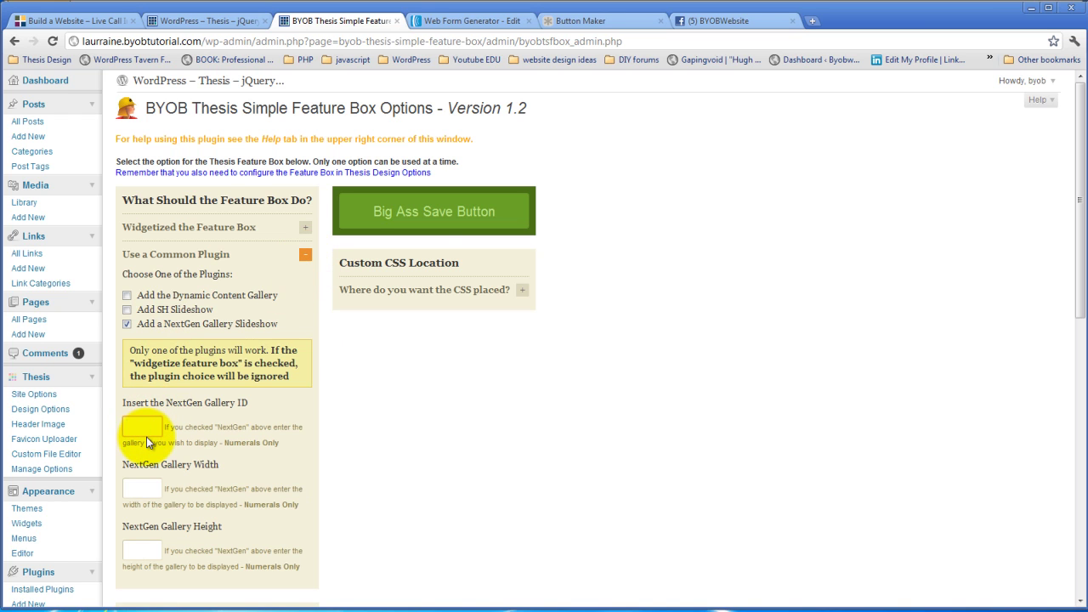
text(1)
click(450, 213)
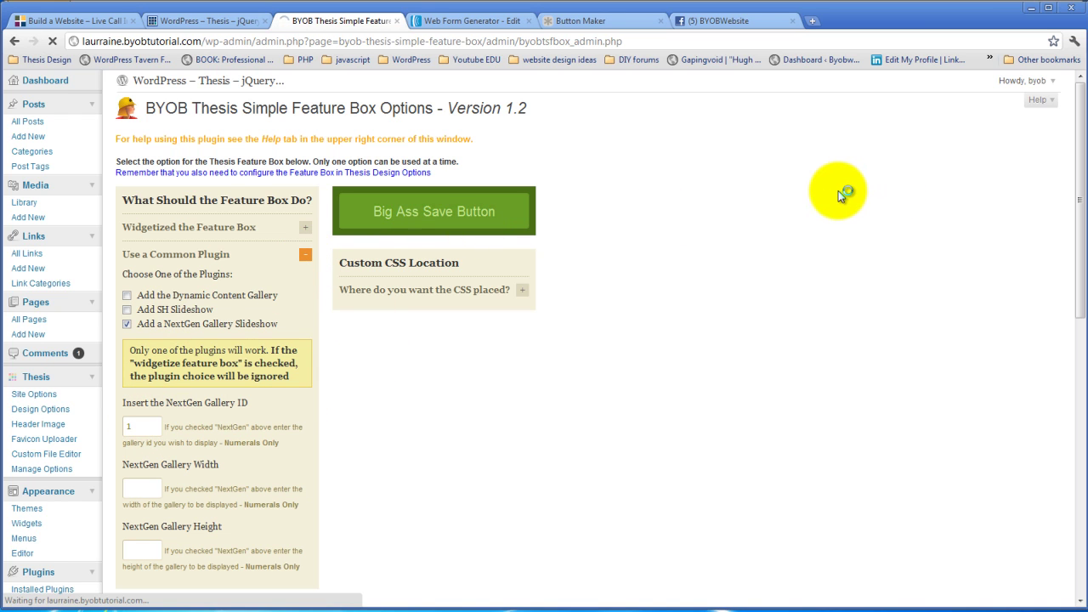
Step: Reload the blog front page to watch the banners gallery slideshow in the feature box
click(212, 21)
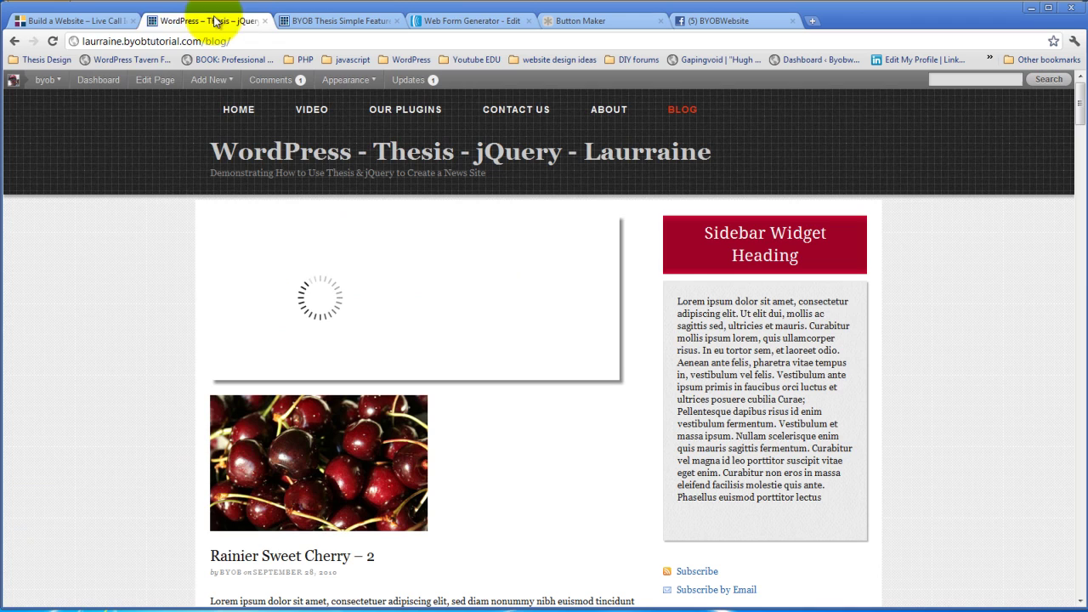
click(52, 41)
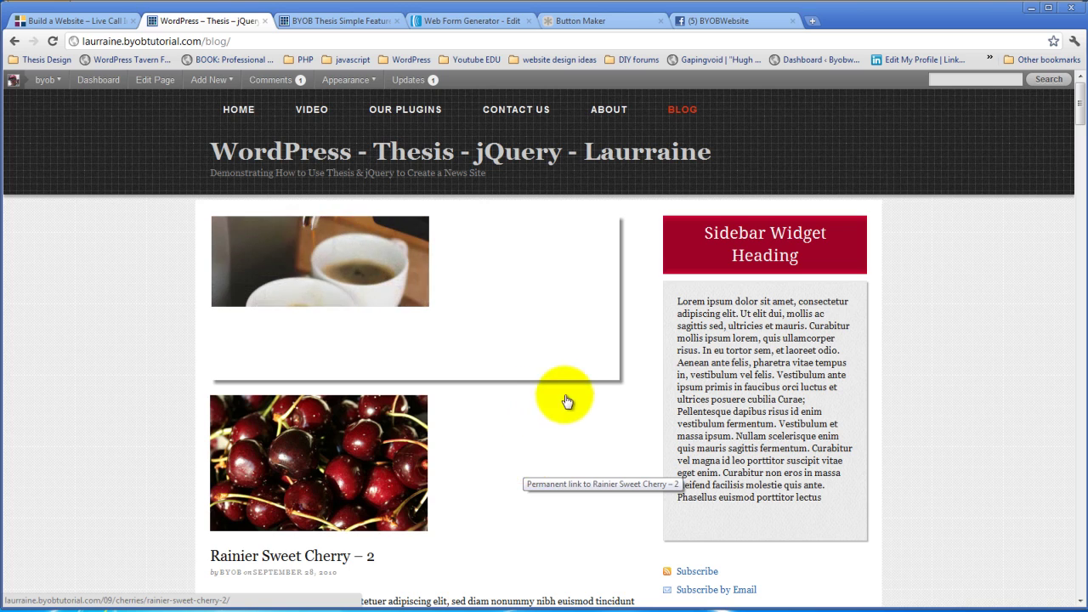
Step: Enter NextGen Gallery Width 600 and Height 250 under Use a Common Plugin, then save
click(330, 22)
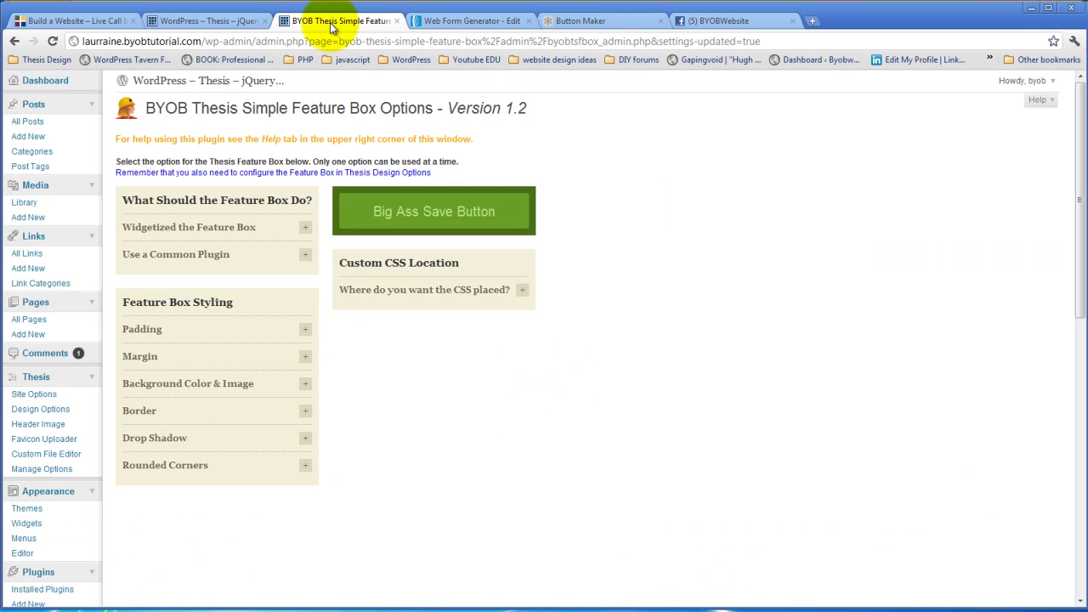
click(304, 255)
scroll(197, 519, down, 2)
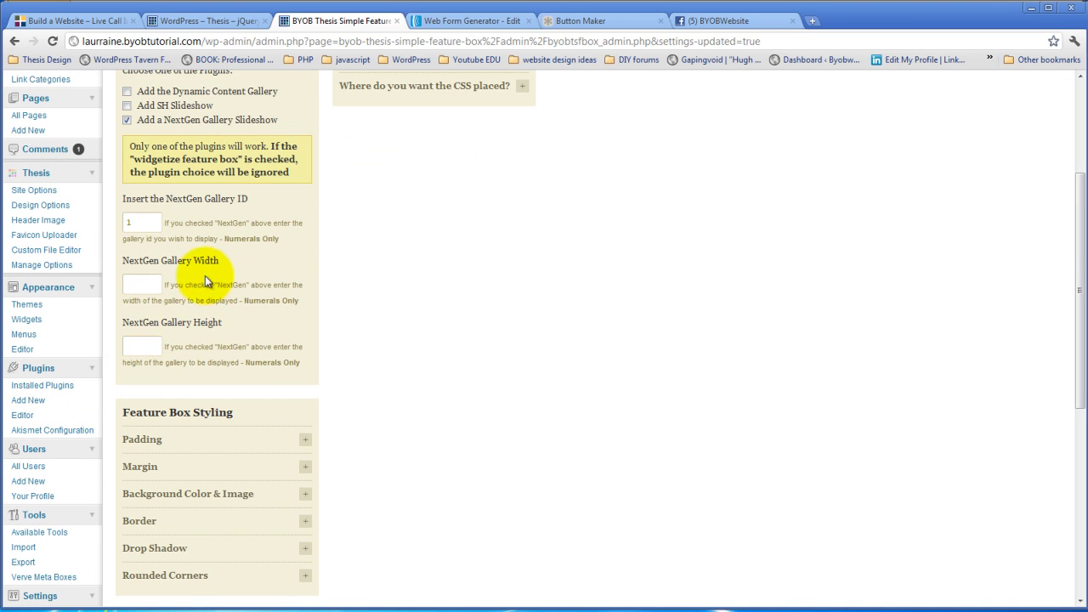
click(139, 283)
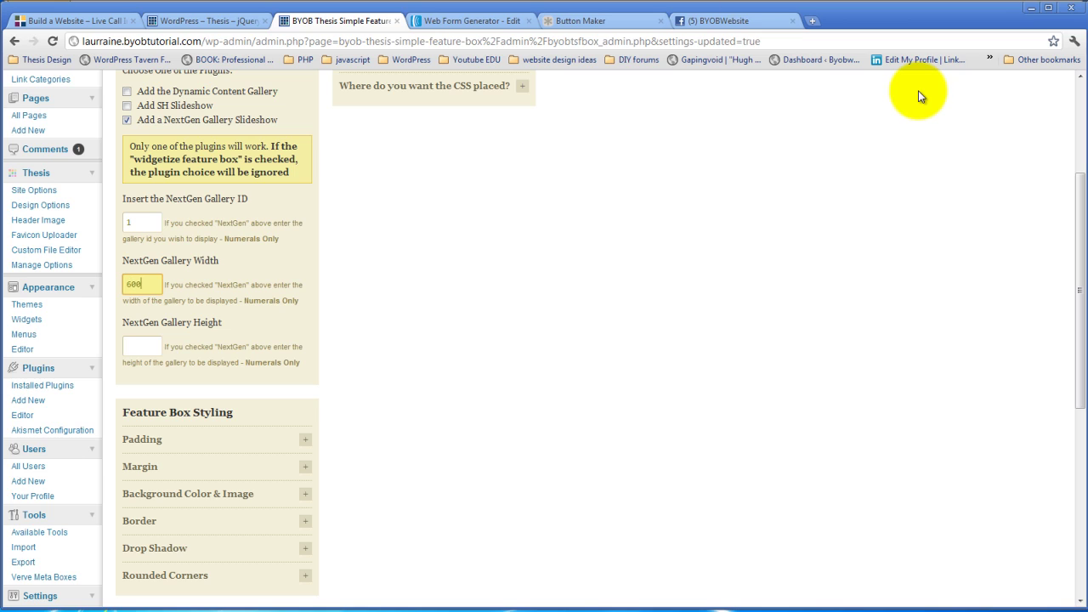
click(145, 349)
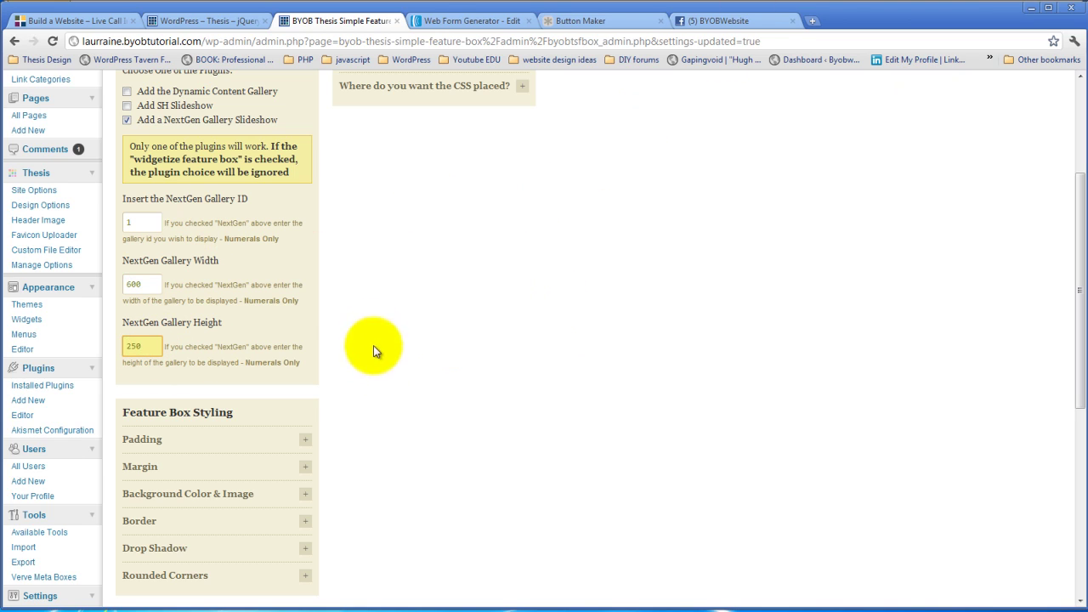
click(190, 285)
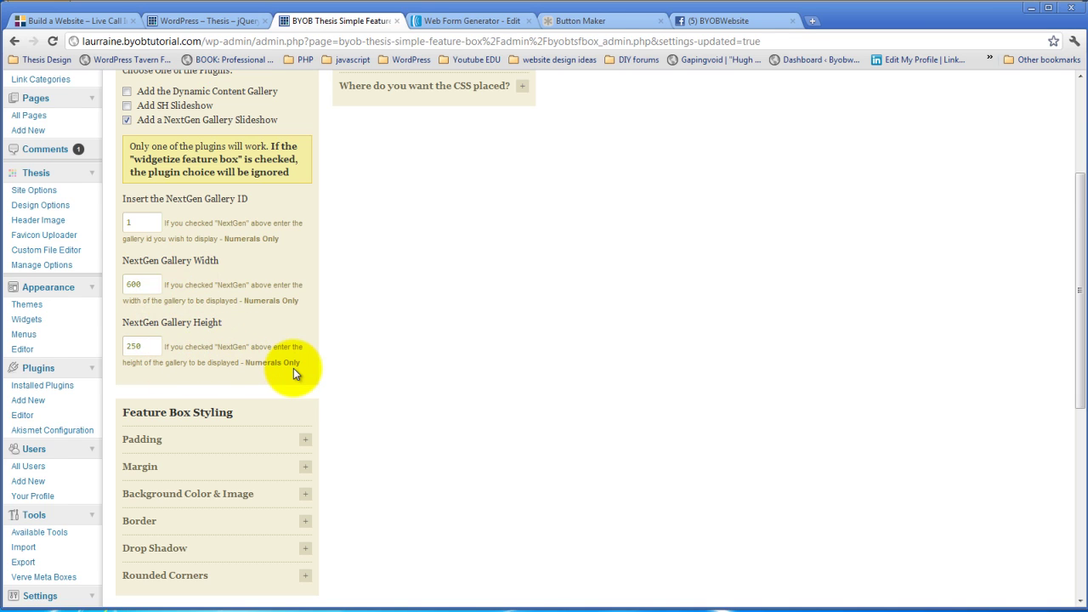
scroll(293, 368, up, 3)
click(445, 219)
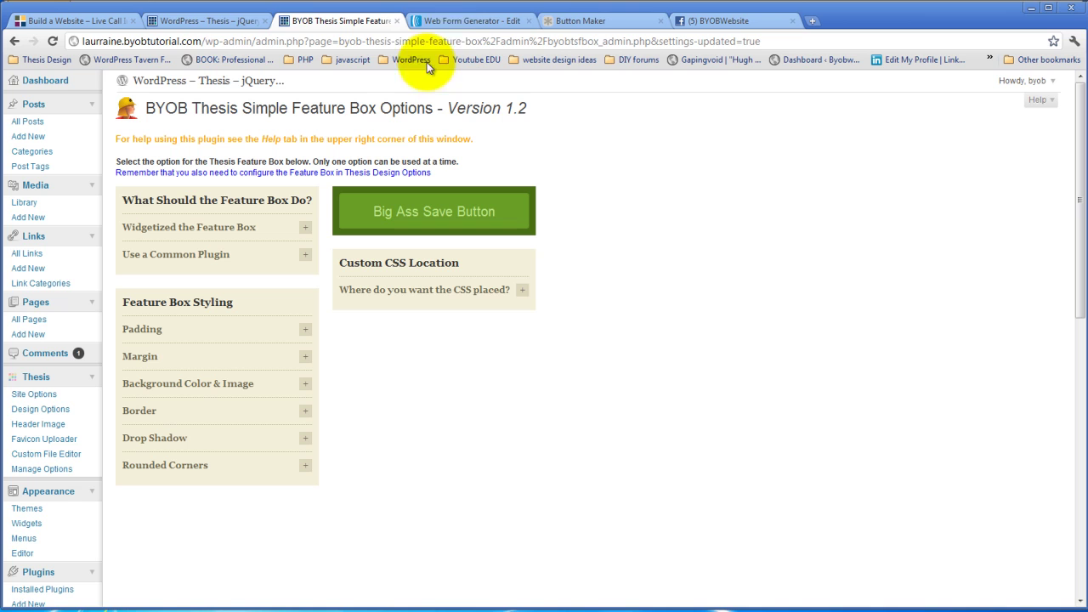
Step: Reload the blog to confirm the 600×250 slideshow fills the feature box
click(212, 21)
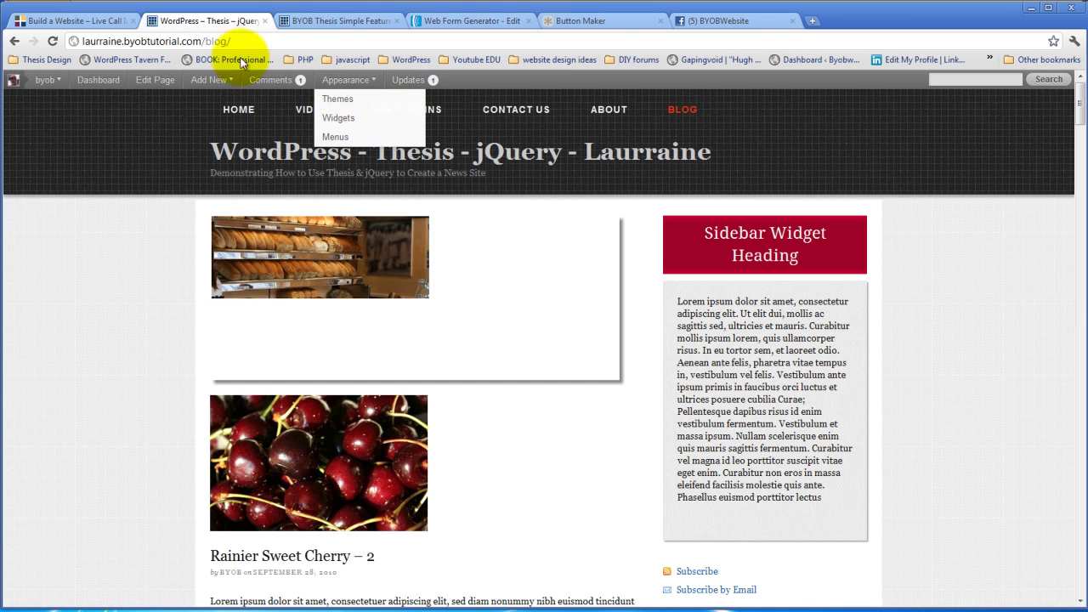
click(52, 41)
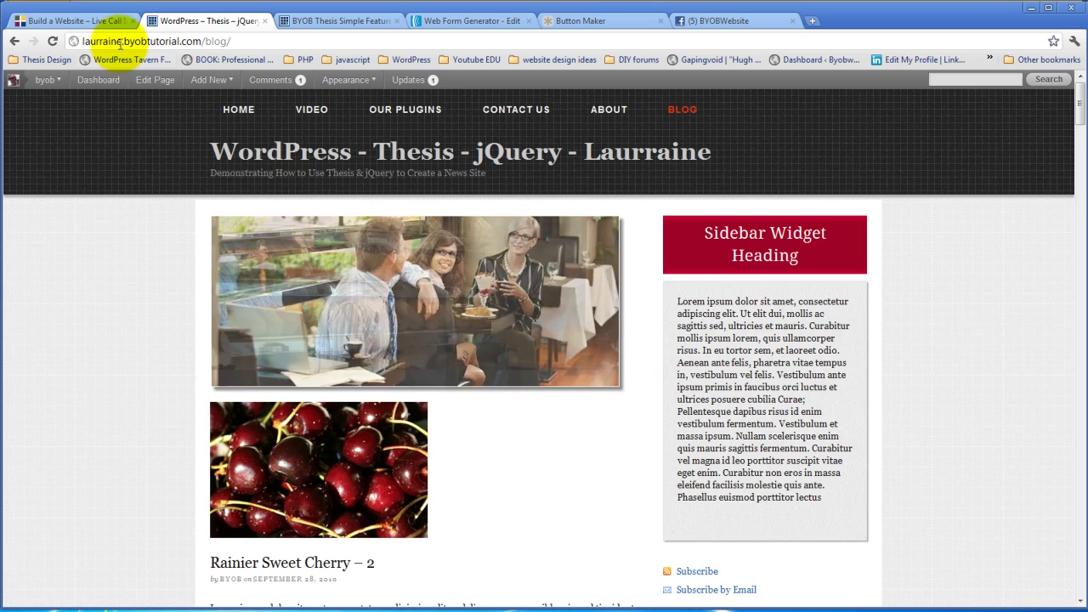
click(100, 21)
Step: Set the feature box Drop Shadow colour to purple 5A0E8C
click(322, 21)
scroll(335, 308, down, 3)
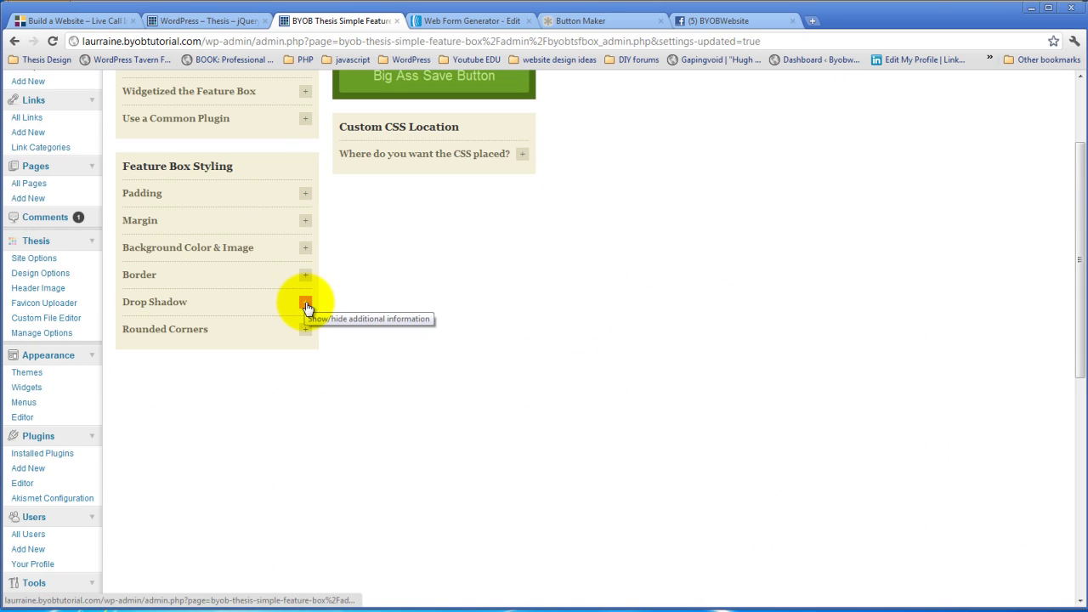
click(306, 306)
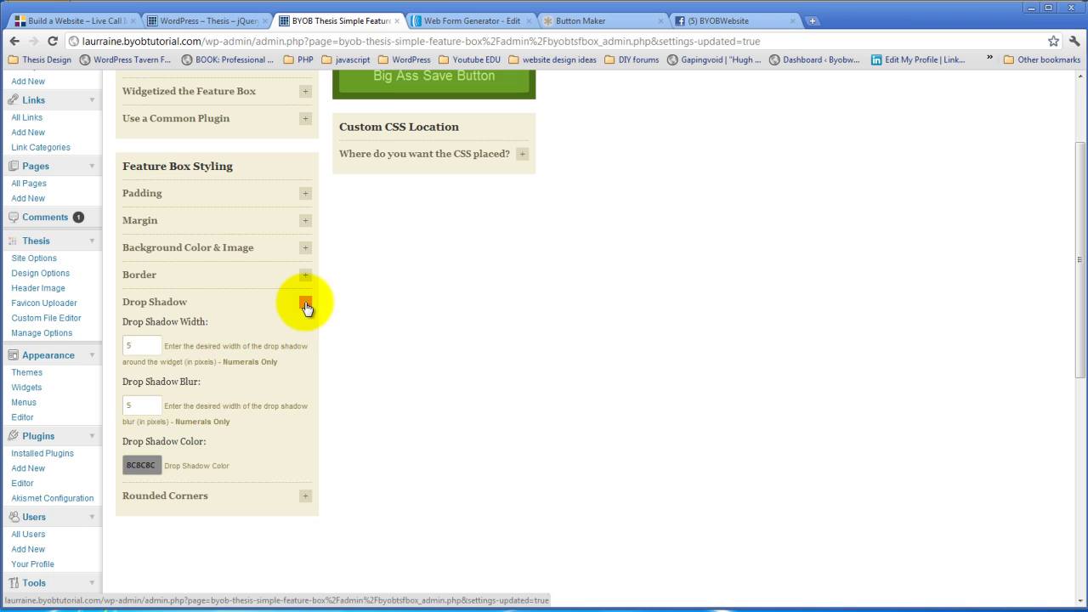
click(306, 306)
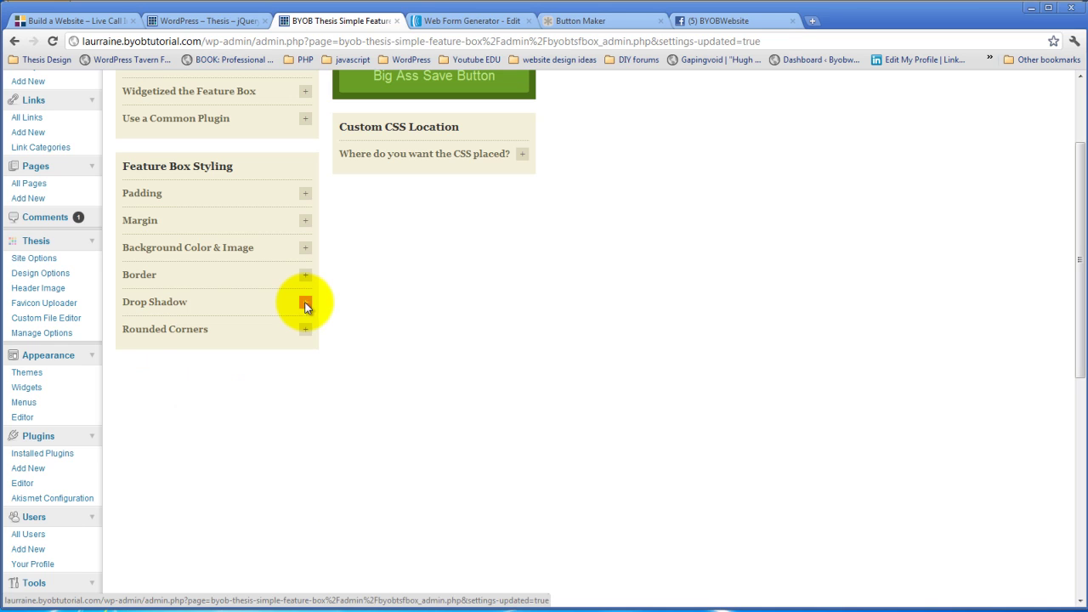
click(305, 303)
click(141, 465)
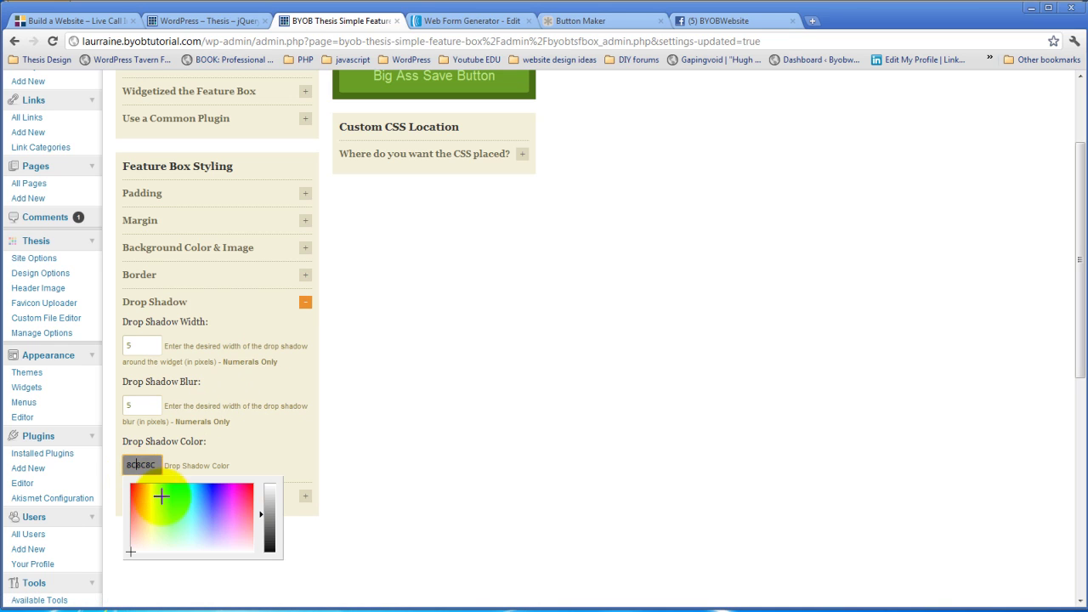
click(223, 492)
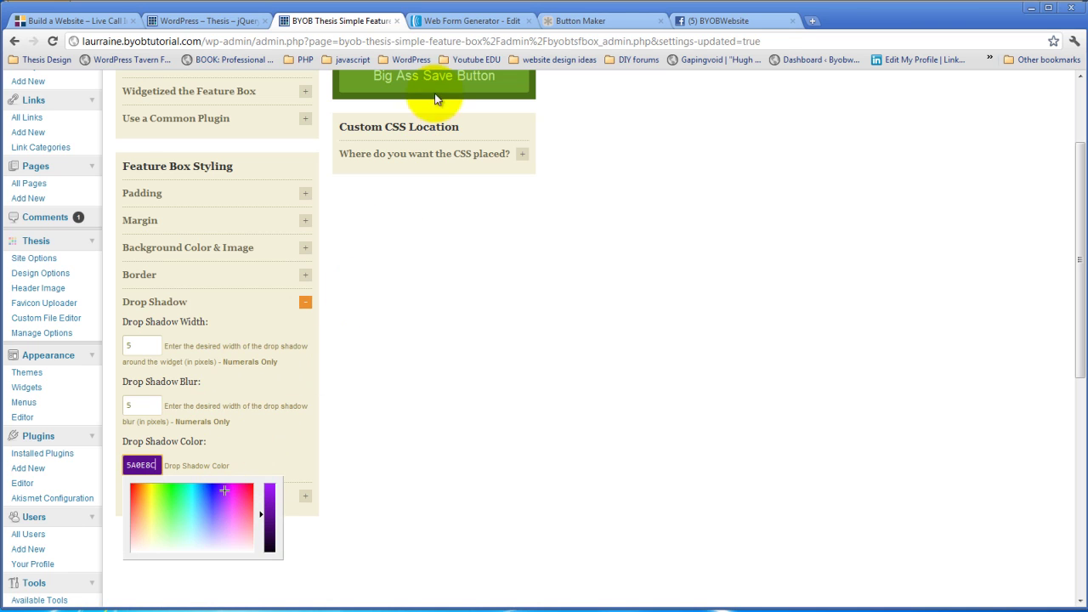
click(253, 448)
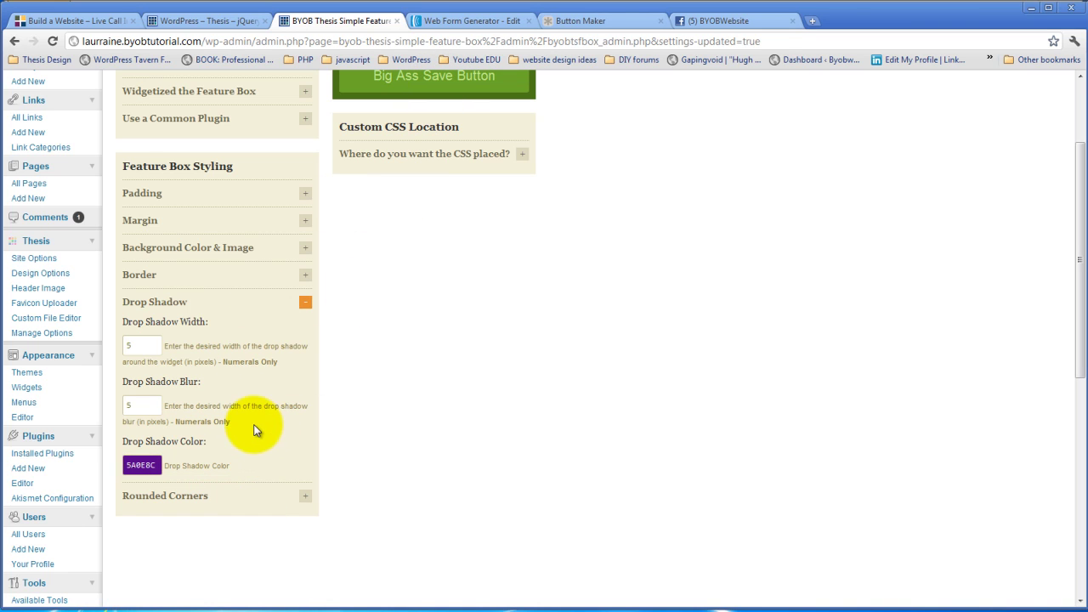
Step: Set Typical Border Width to 0, save, and reload the blog to see the purple shadow
click(305, 274)
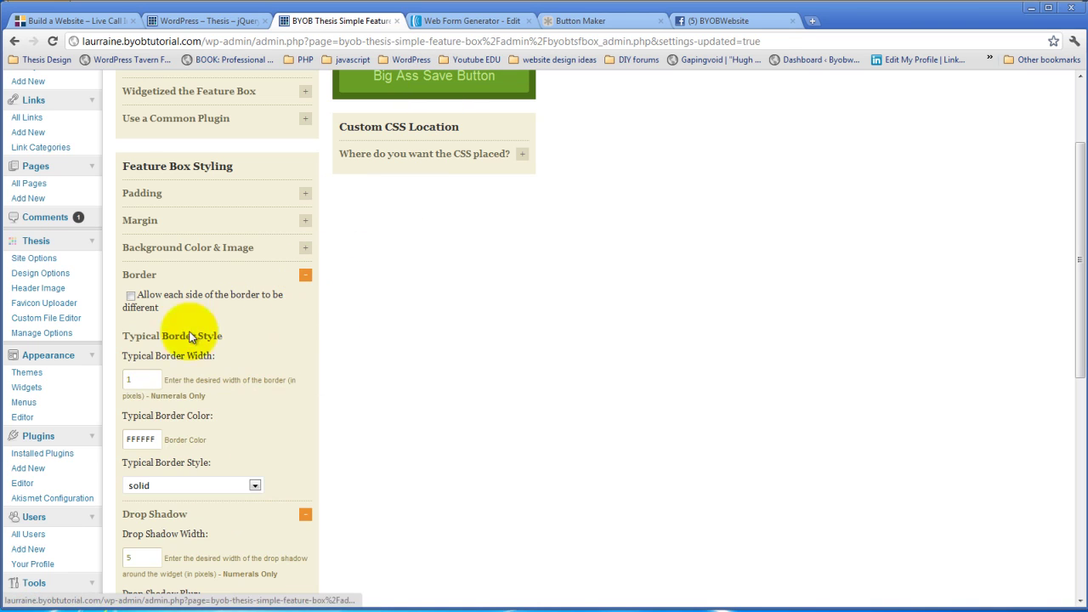
double_click(143, 379)
text(0)
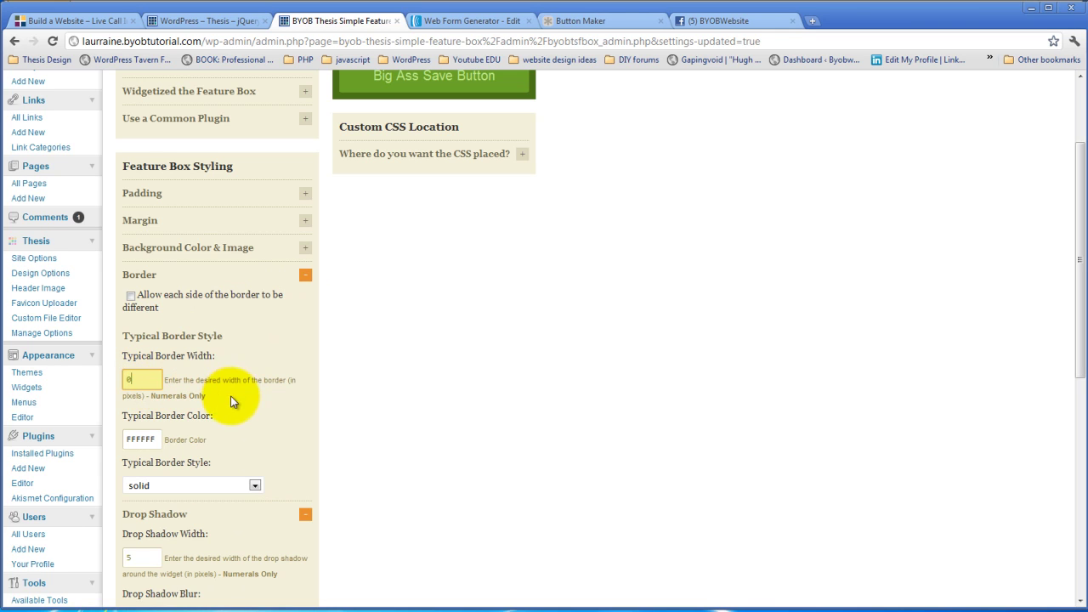
scroll(416, 242, up, 3)
click(450, 218)
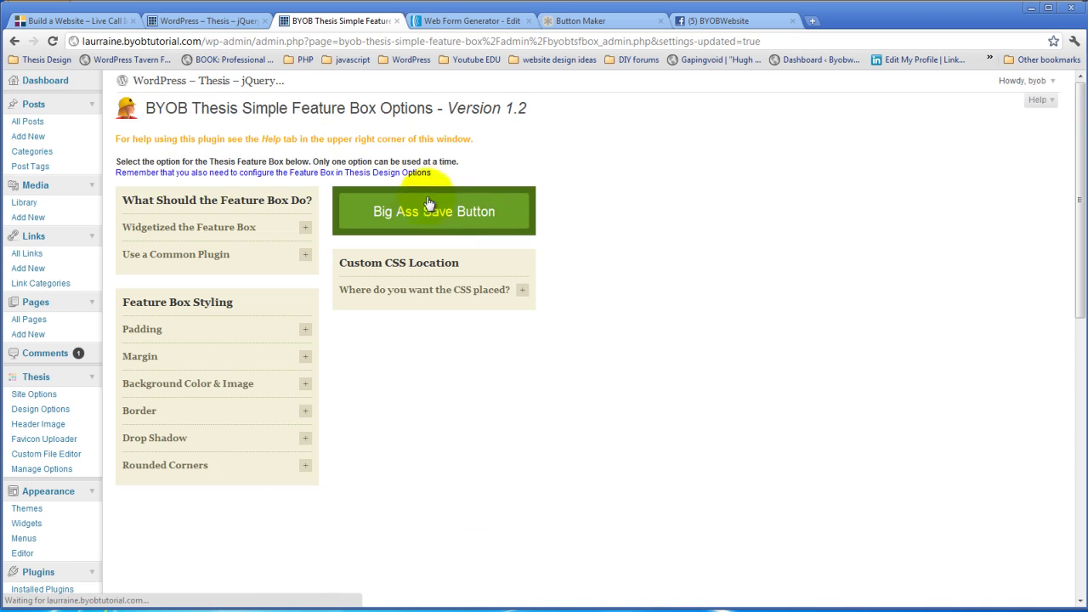
click(202, 21)
click(51, 43)
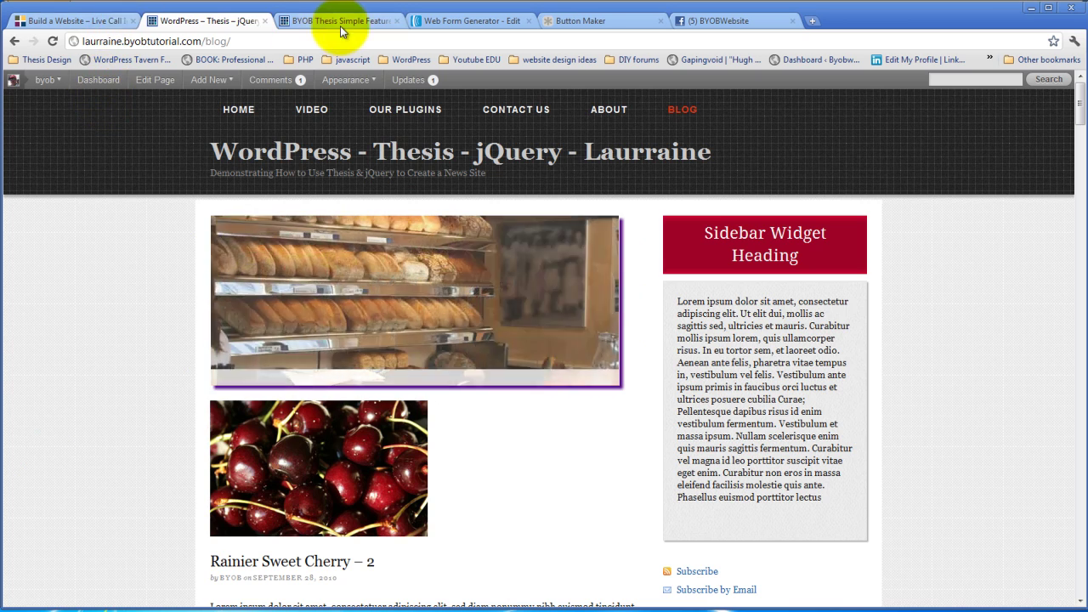
Step: Return to the BYOB Thesis Simple Feature Box Options page
click(339, 22)
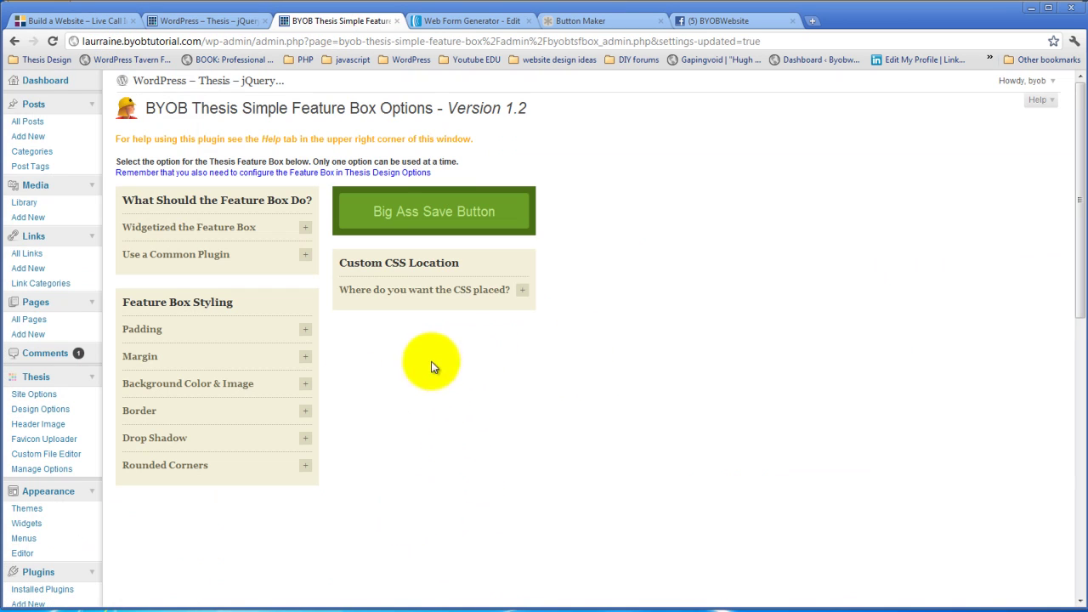
Step: Allow each side of the feature box border to differ, and save
click(304, 410)
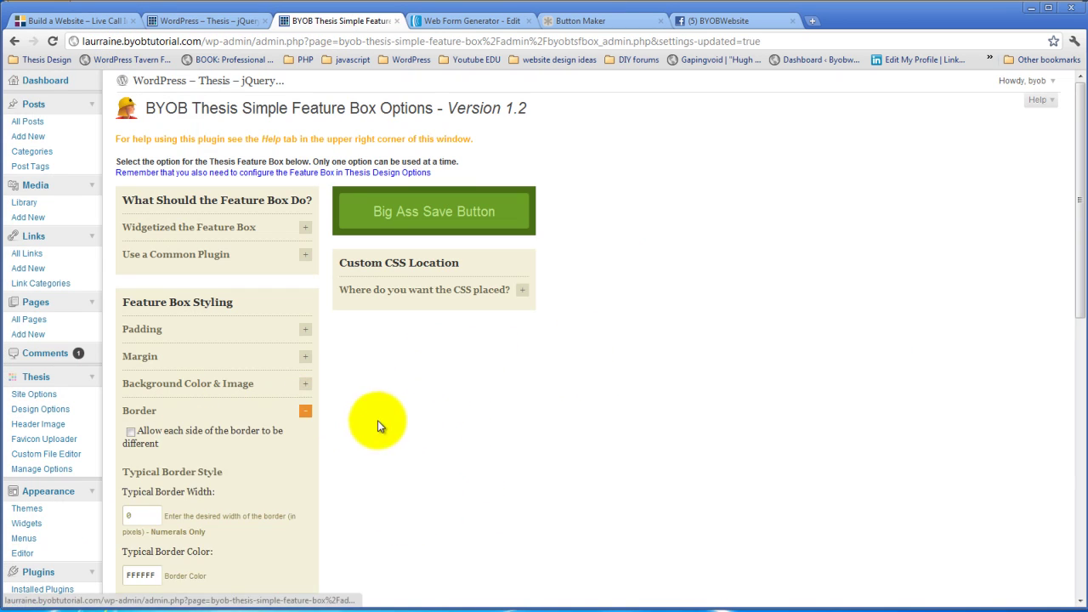
scroll(379, 417, down, 2)
click(131, 228)
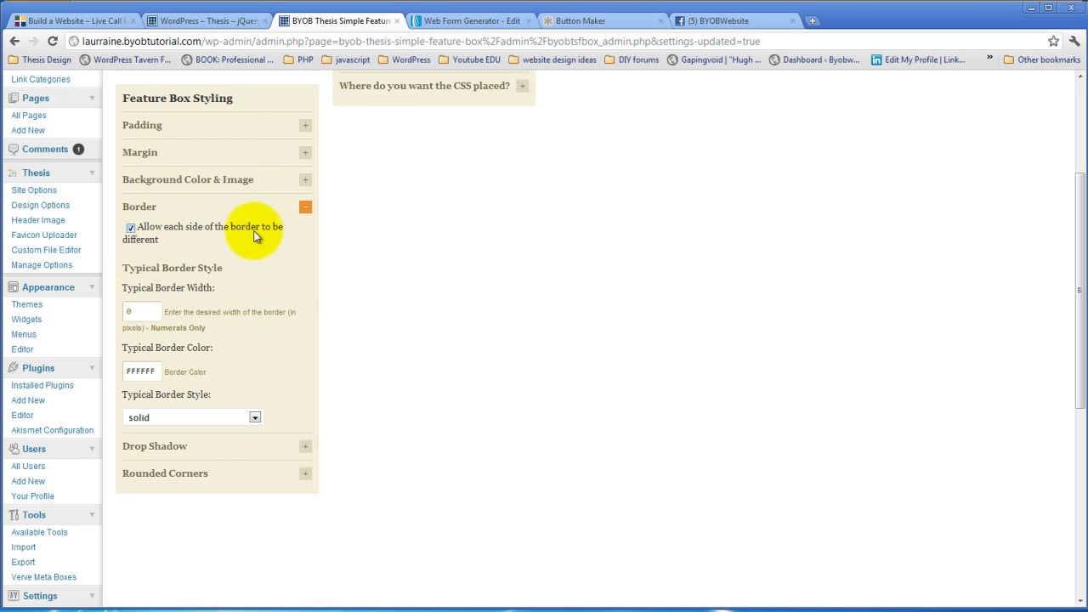
scroll(255, 317, up, 2)
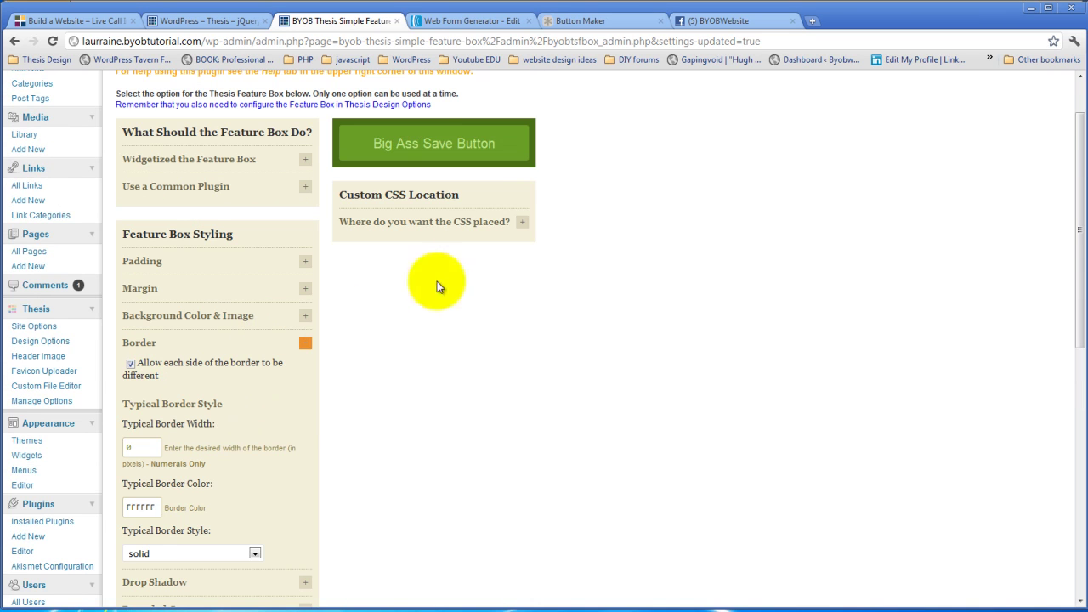
click(408, 146)
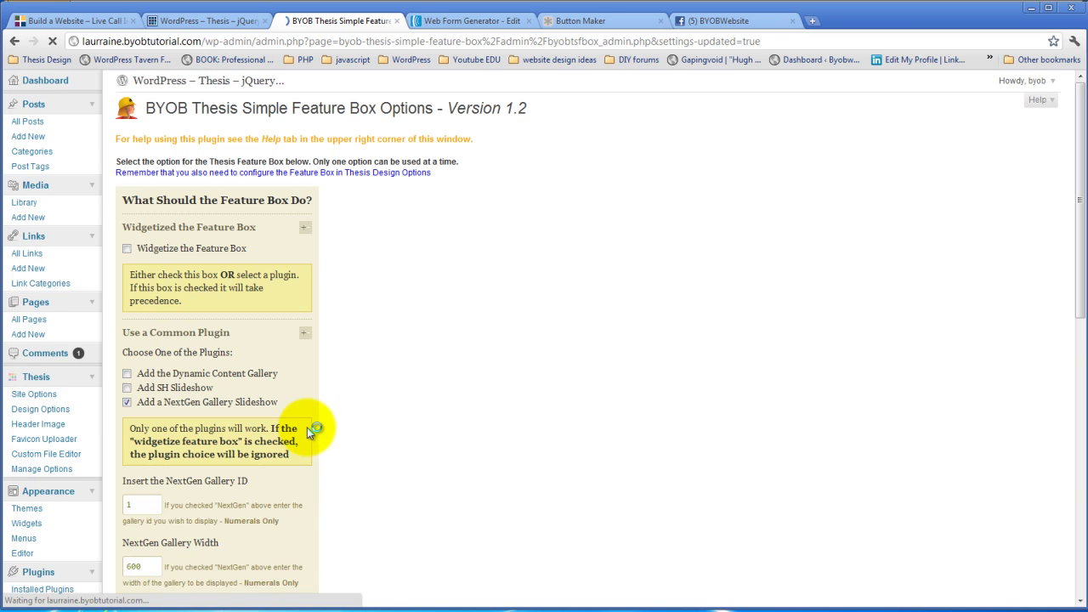
Step: Give the top border a width of 1, blue 142CFF colour and solid style
click(306, 412)
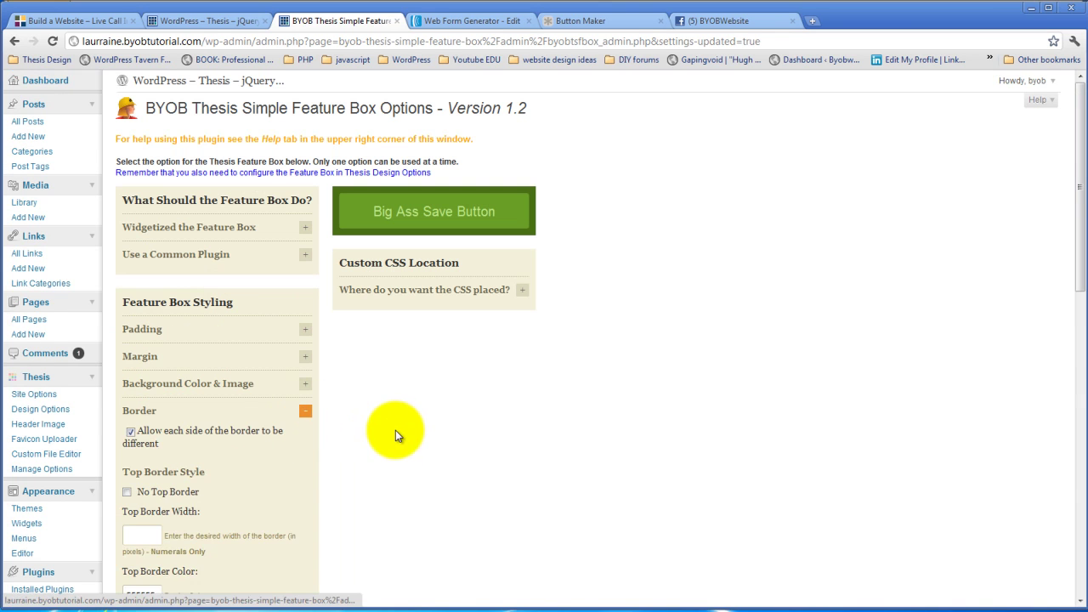
scroll(395, 431, down, 3)
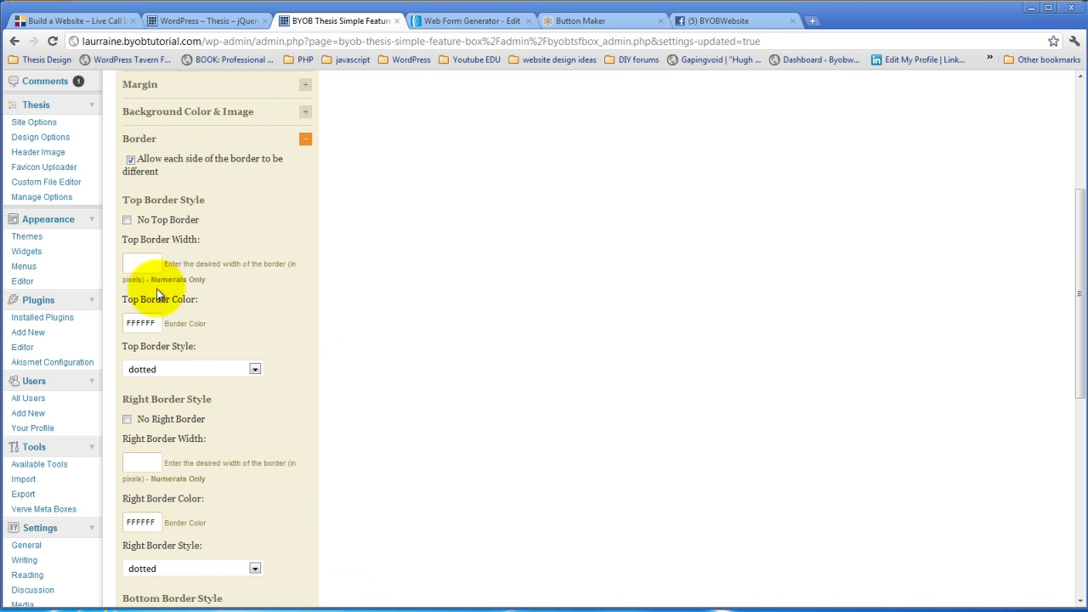
click(150, 261)
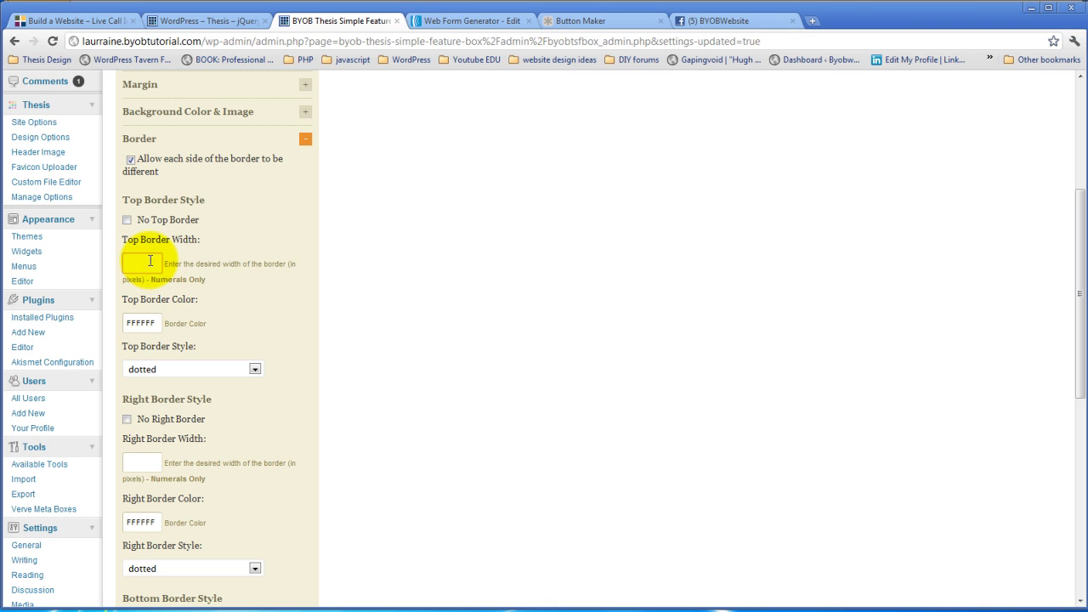
text(1)
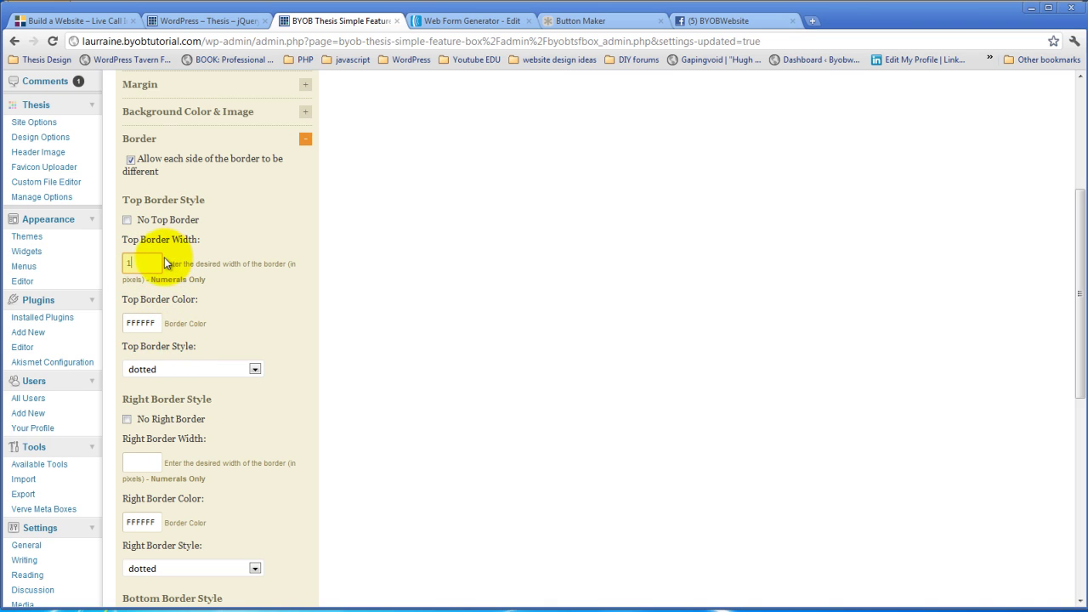
click(143, 323)
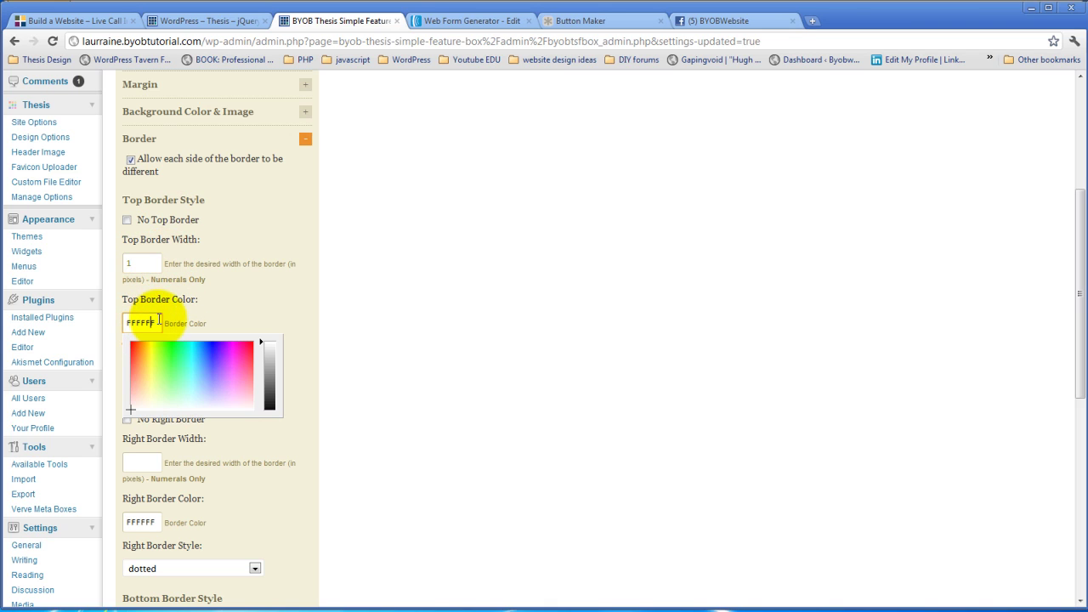
click(210, 346)
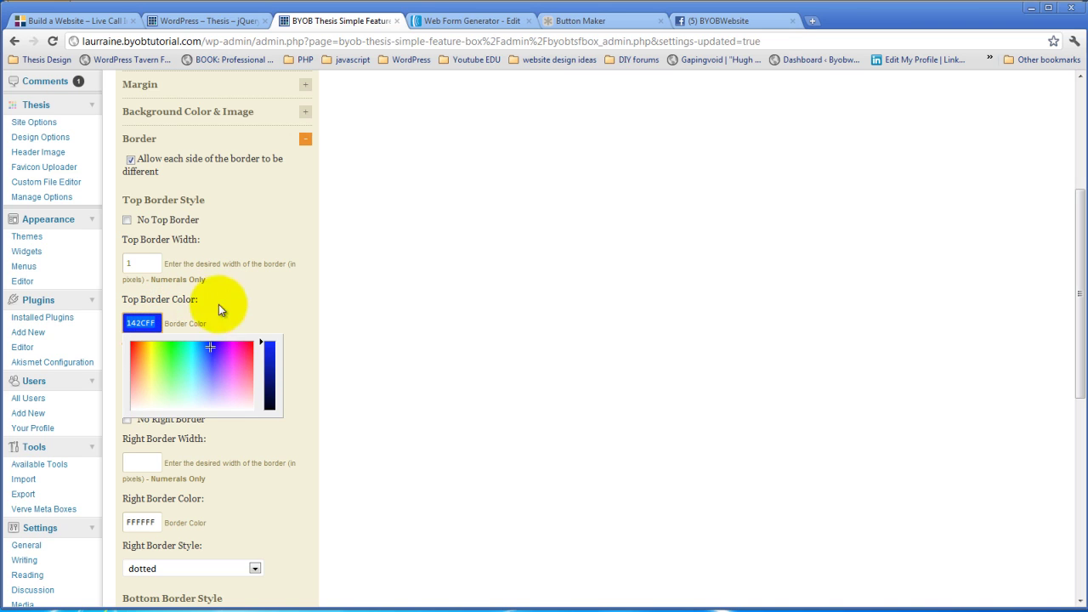
click(290, 242)
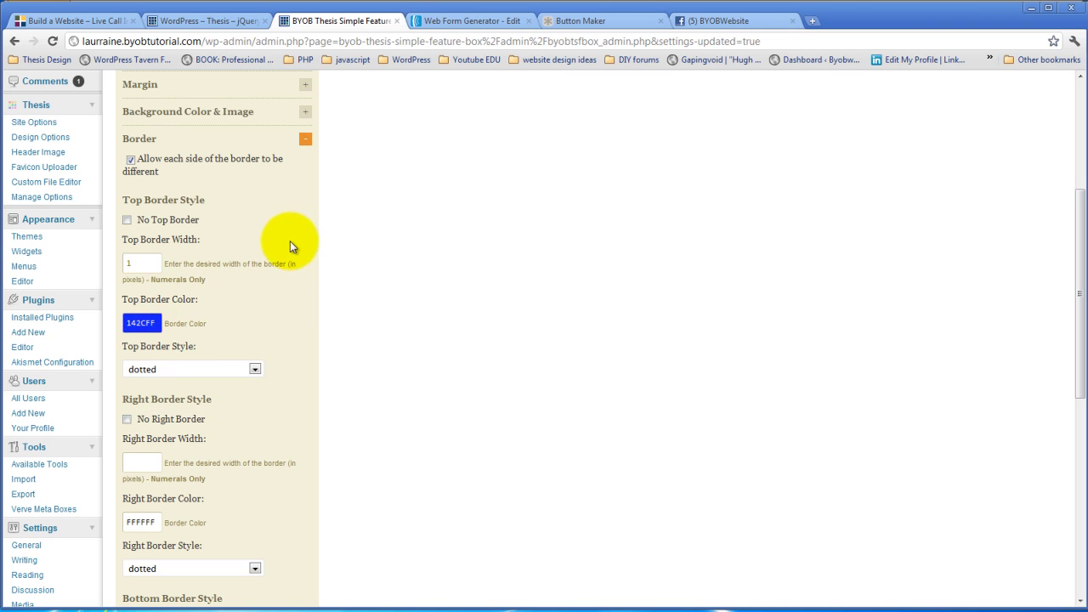
click(255, 369)
click(187, 405)
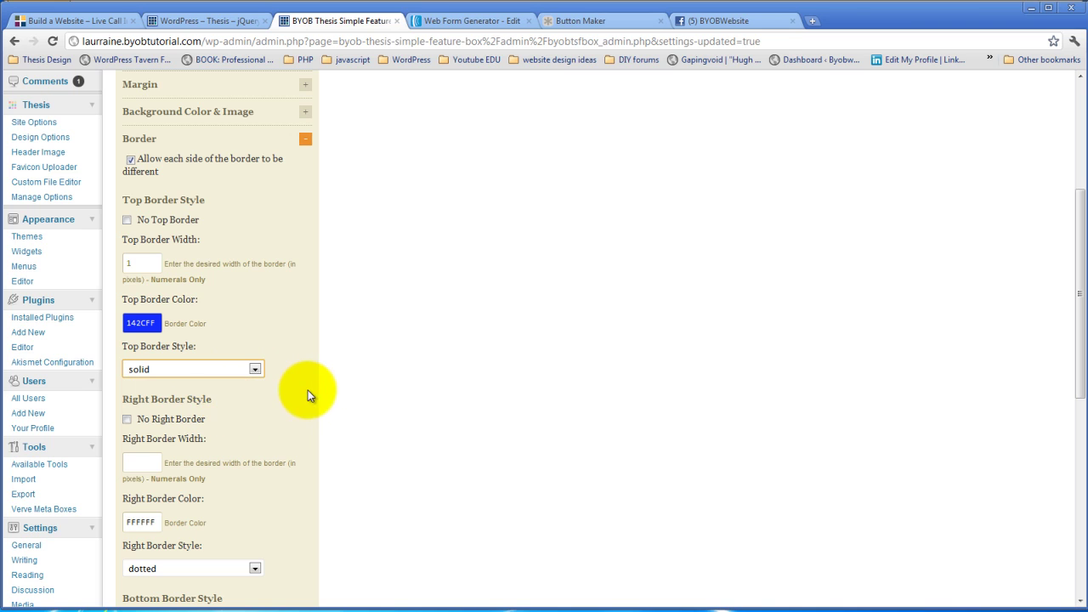
Step: Make the right border 1px solid 142CFF, tick No Bottom Border, and save
scroll(308, 390, down, 3)
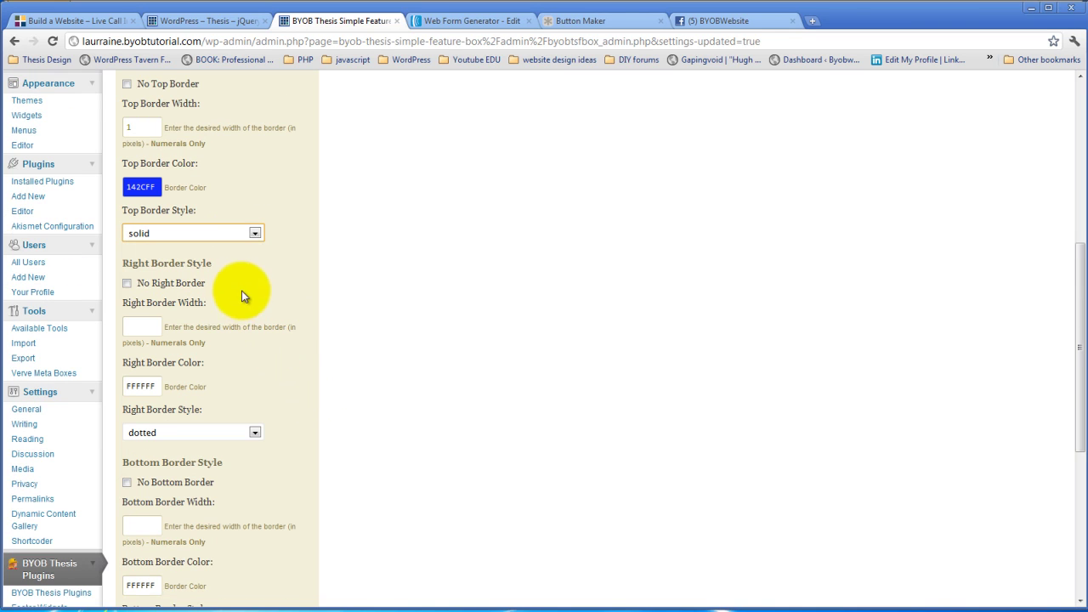
click(141, 327)
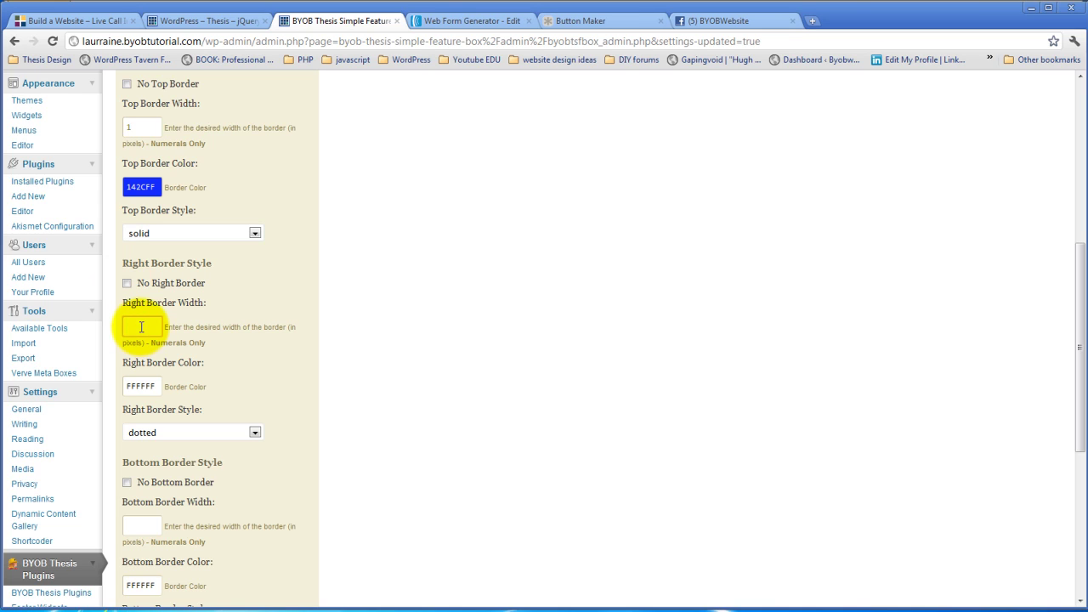
text(1)
click(152, 387)
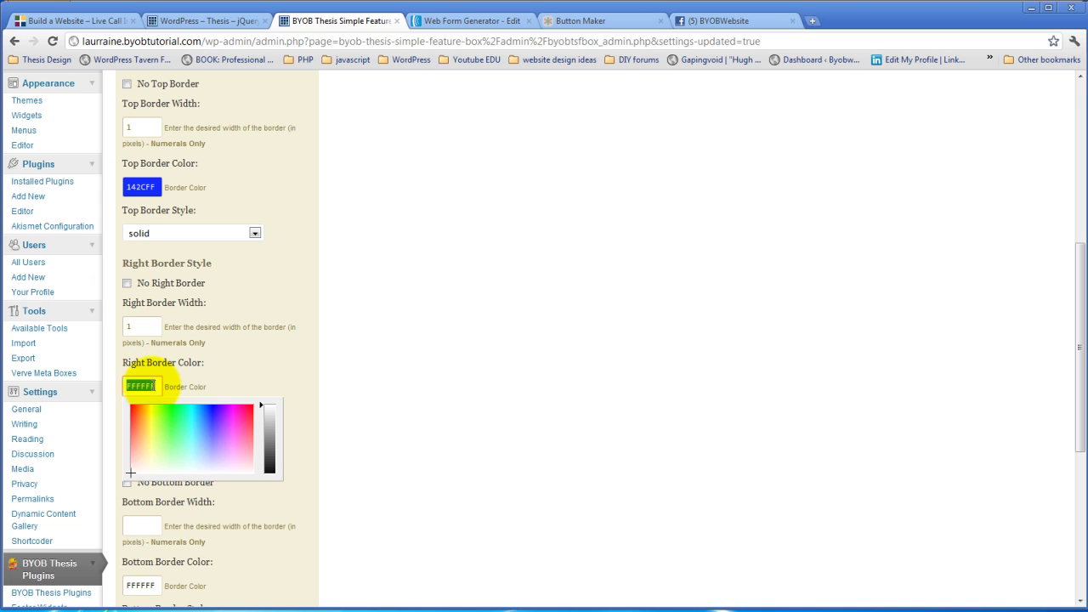
text(142CFF)
click(225, 374)
click(254, 434)
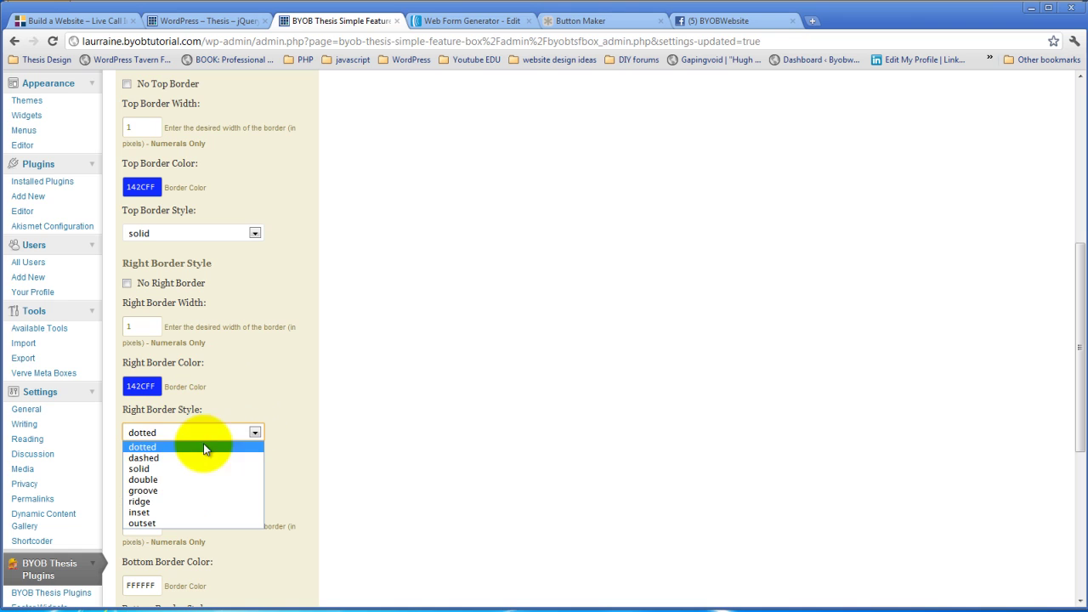
click(166, 469)
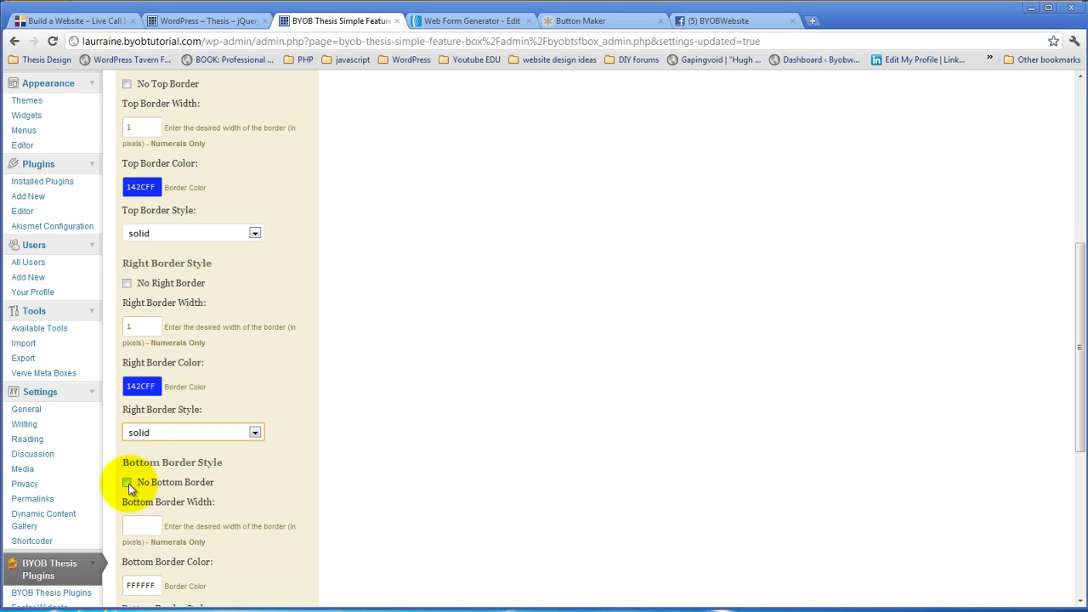
click(128, 484)
scroll(123, 474, down, 3)
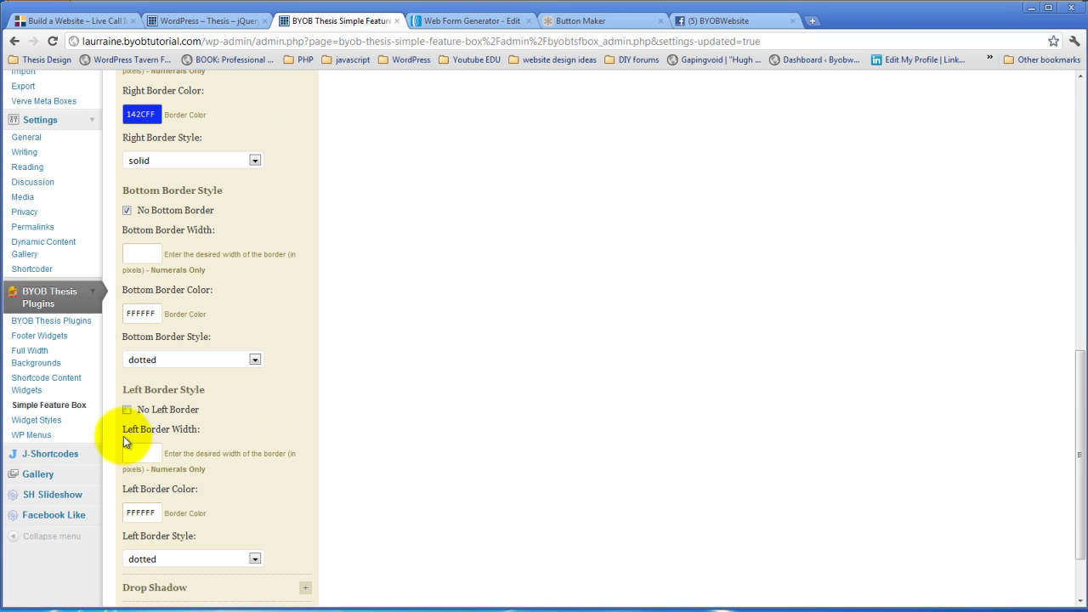
scroll(249, 413, up, 3)
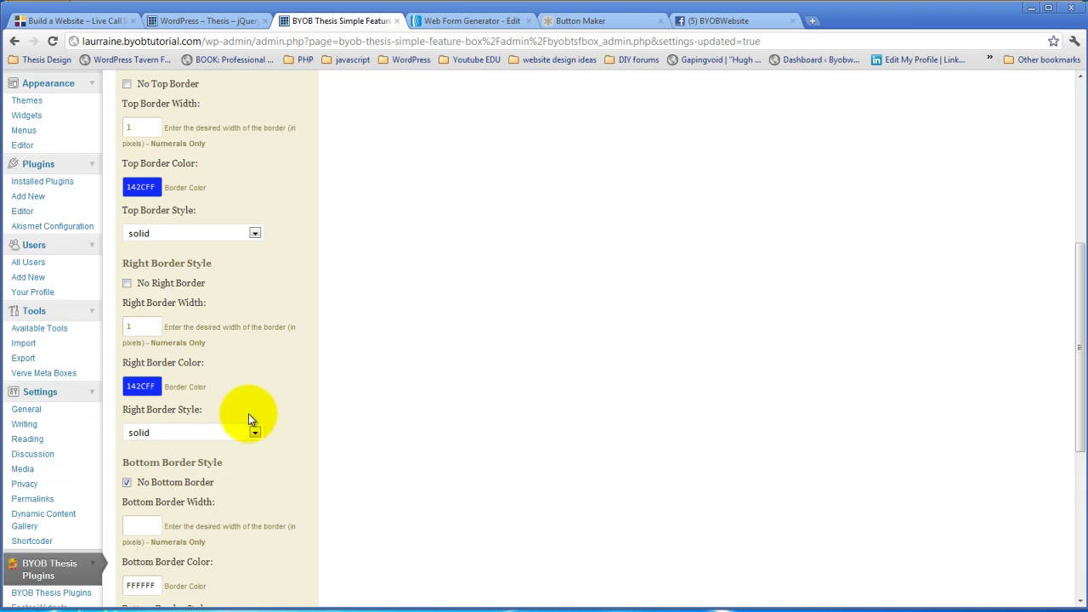
scroll(248, 413, up, 5)
click(404, 217)
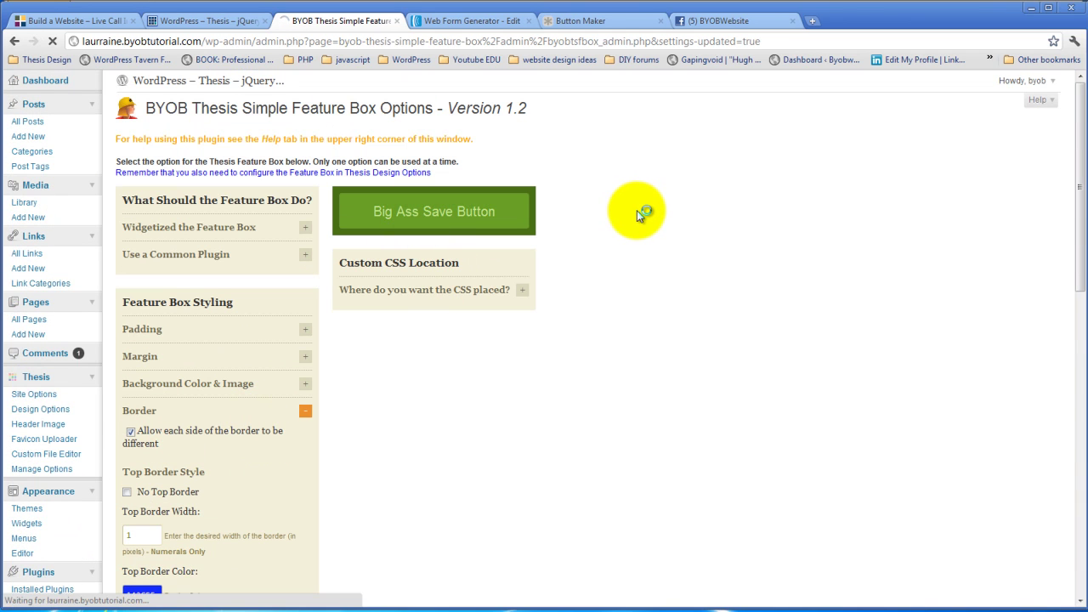
Step: Reload the blog front page to show the thin blue top and right border
click(219, 21)
click(52, 41)
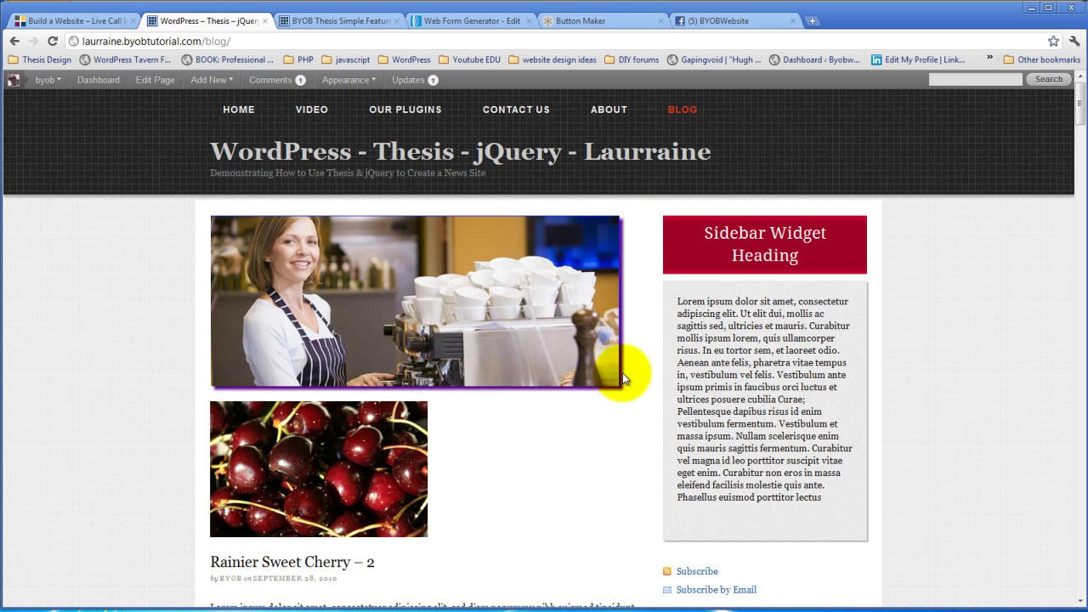
Step: Back in the feature box options, re-enable the bottom border as 1px solid 142CFF
click(321, 26)
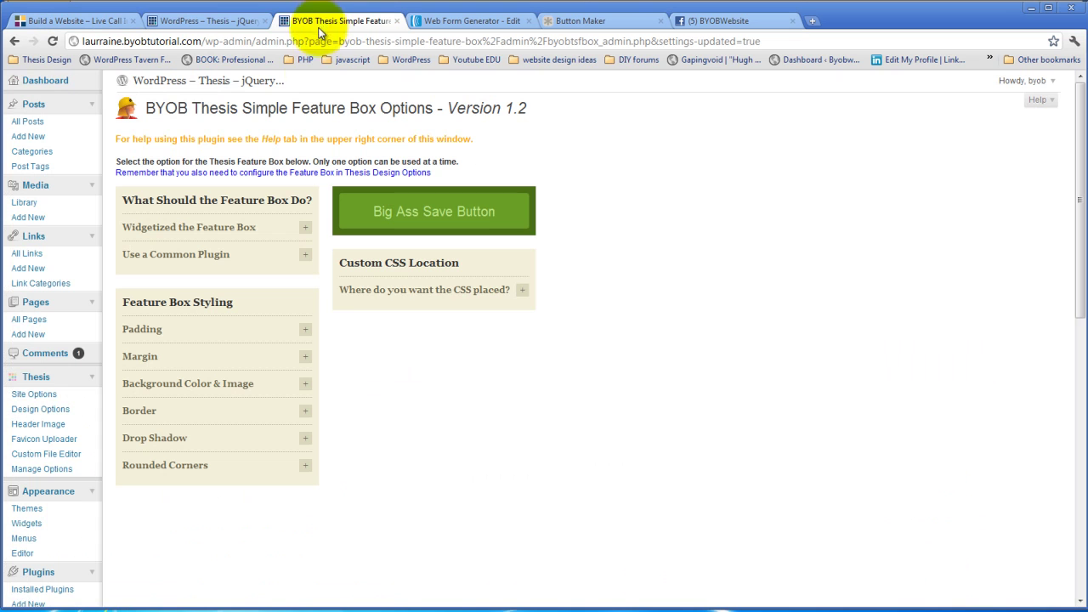
click(308, 411)
scroll(347, 415, down, 6)
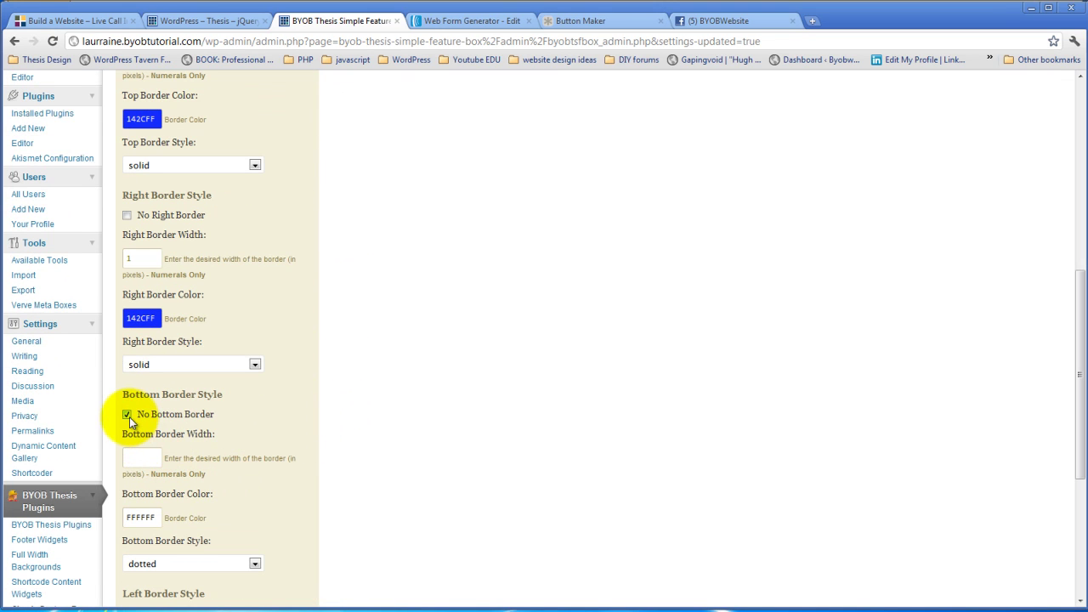
click(127, 415)
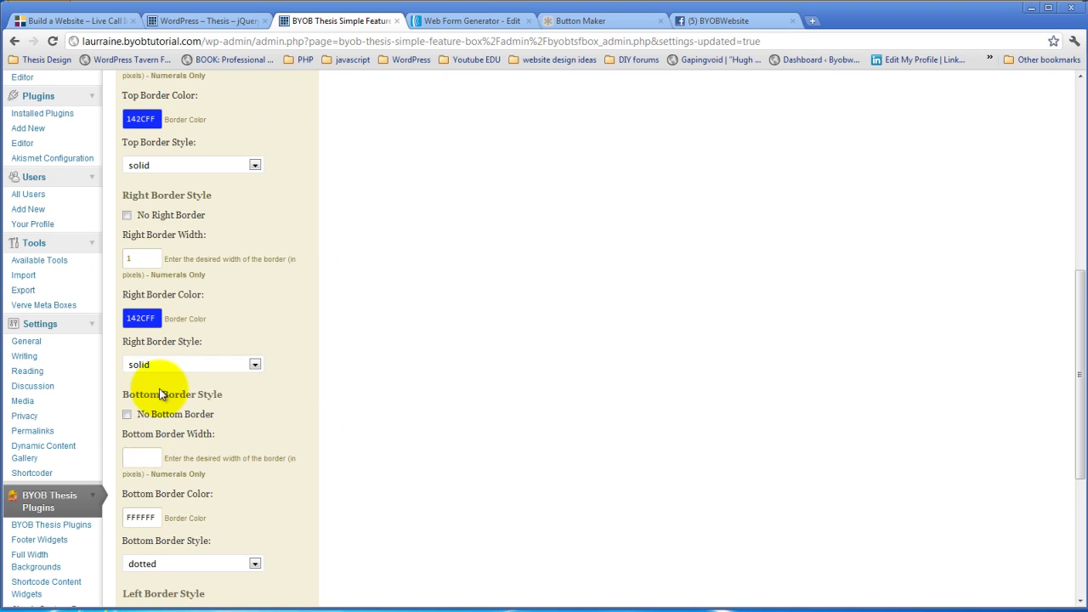
scroll(170, 416, down, 1)
click(142, 449)
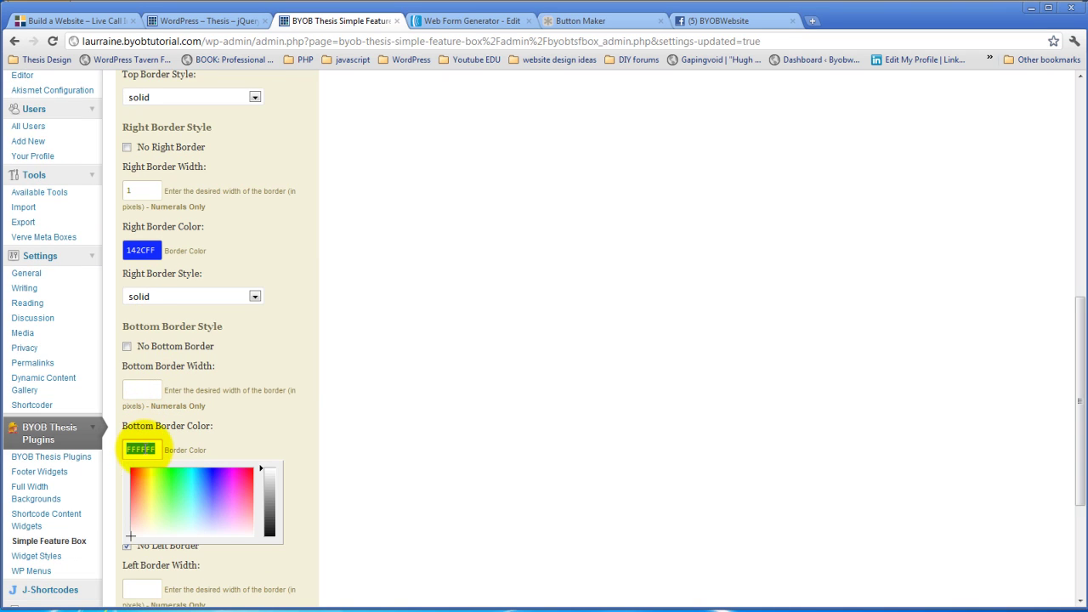
text(142CFF)
click(267, 386)
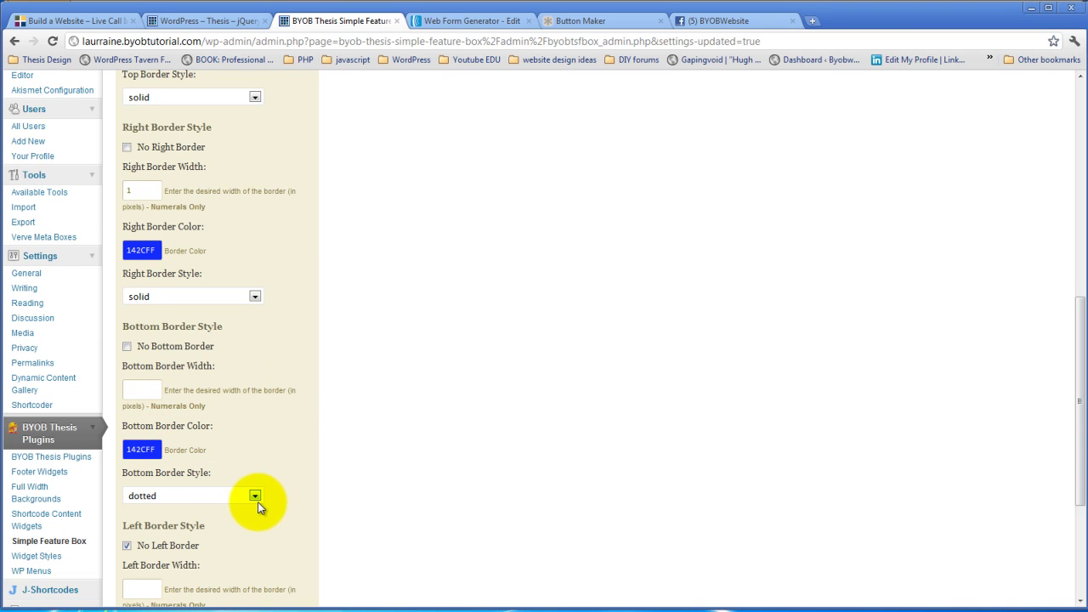
click(255, 496)
click(202, 532)
click(146, 391)
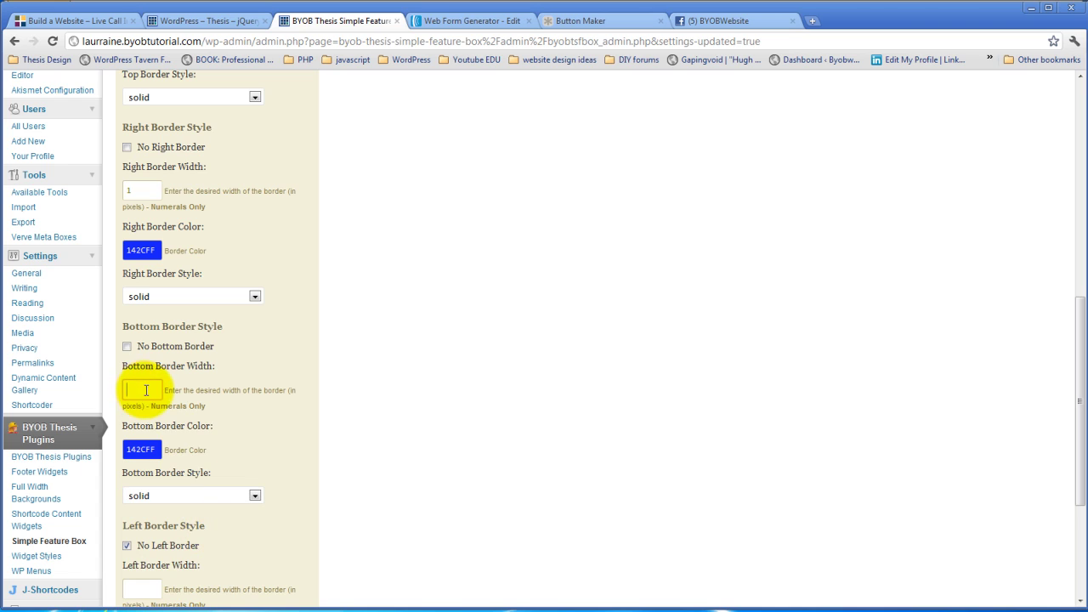
text(1)
Step: Turn the left border back on as 1px, colour 142CFF, solid style
scroll(231, 382, down, 3)
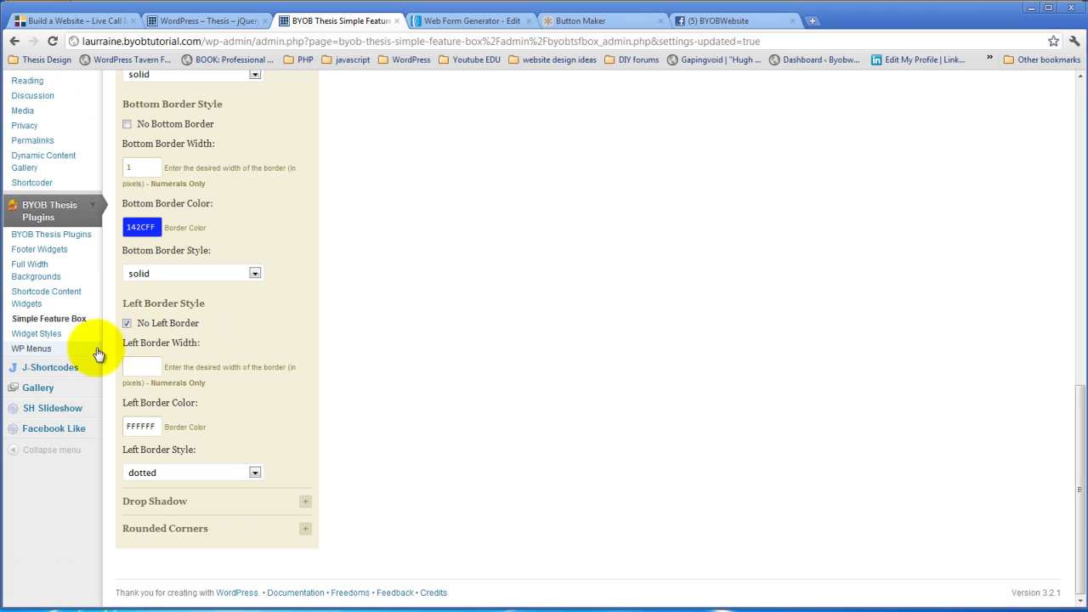
click(126, 323)
click(141, 367)
text(1)
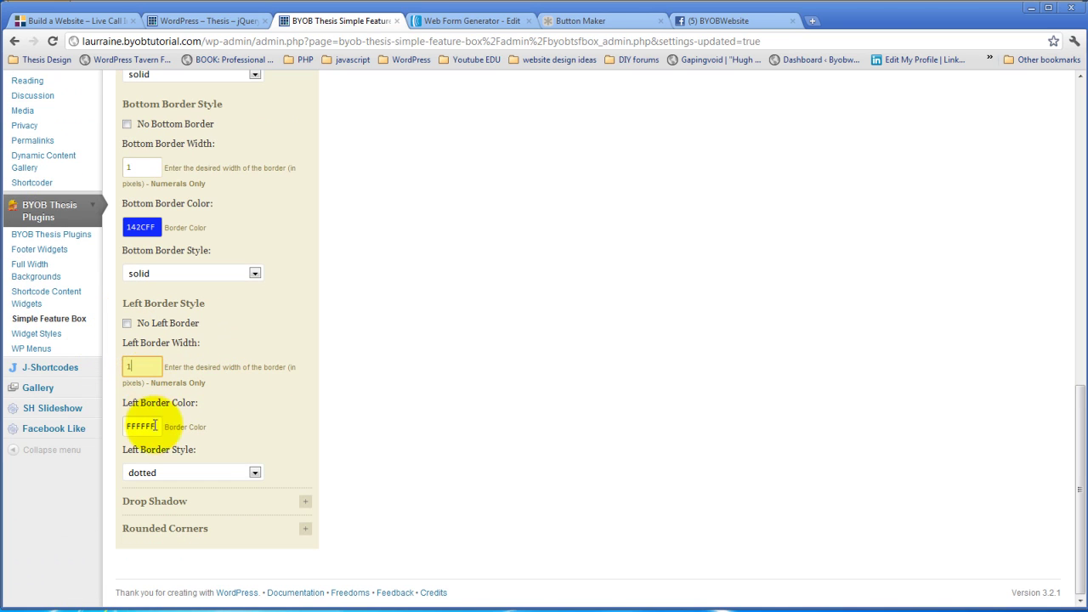
click(147, 426)
text(142CFF)
click(236, 421)
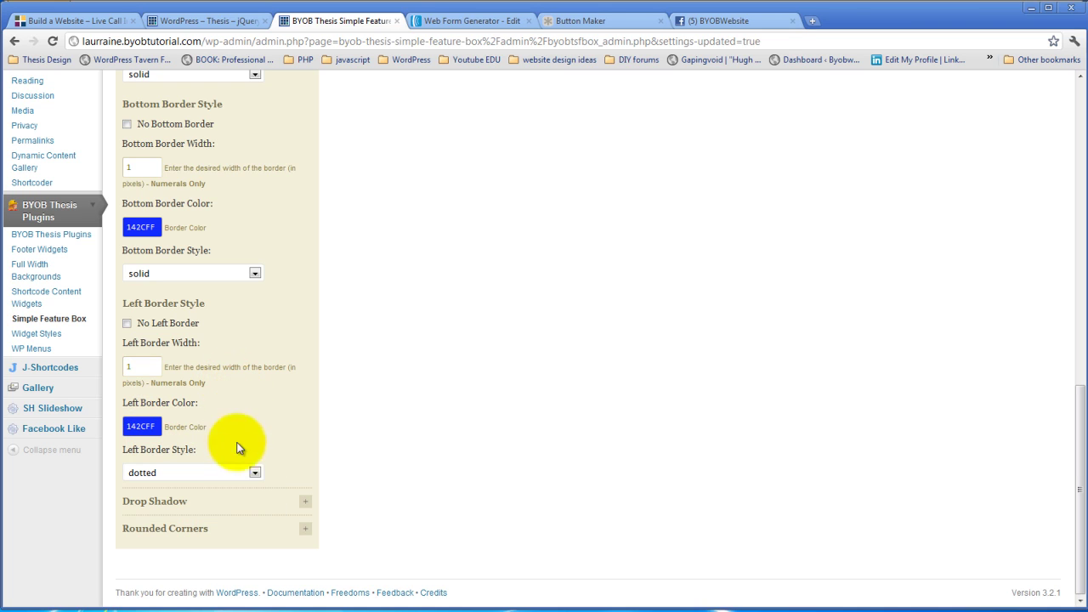
click(255, 472)
click(161, 508)
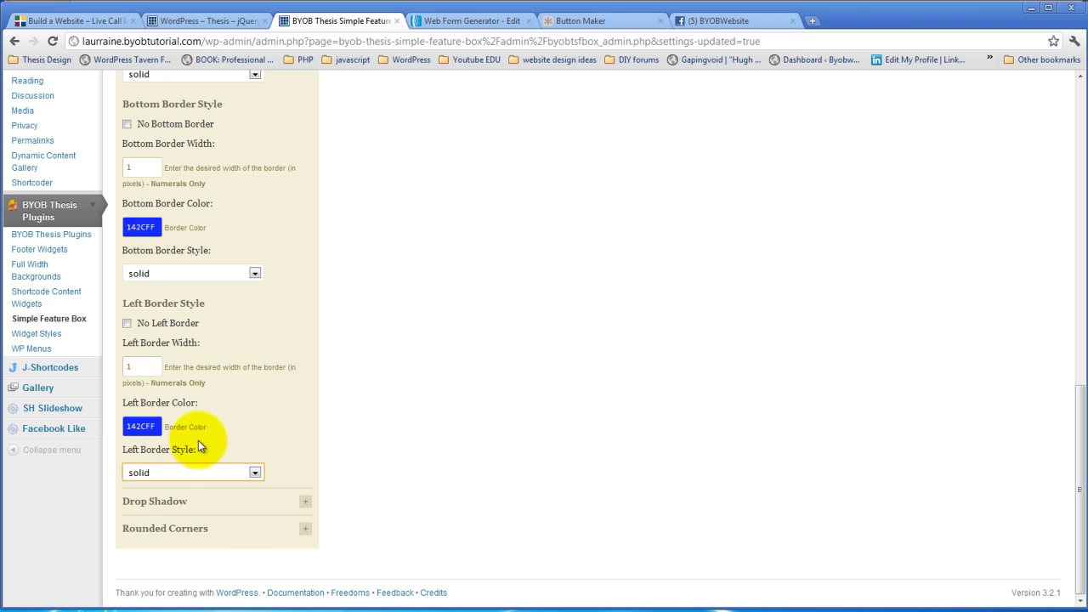
Step: Change the left and top border widths to 3
click(147, 369)
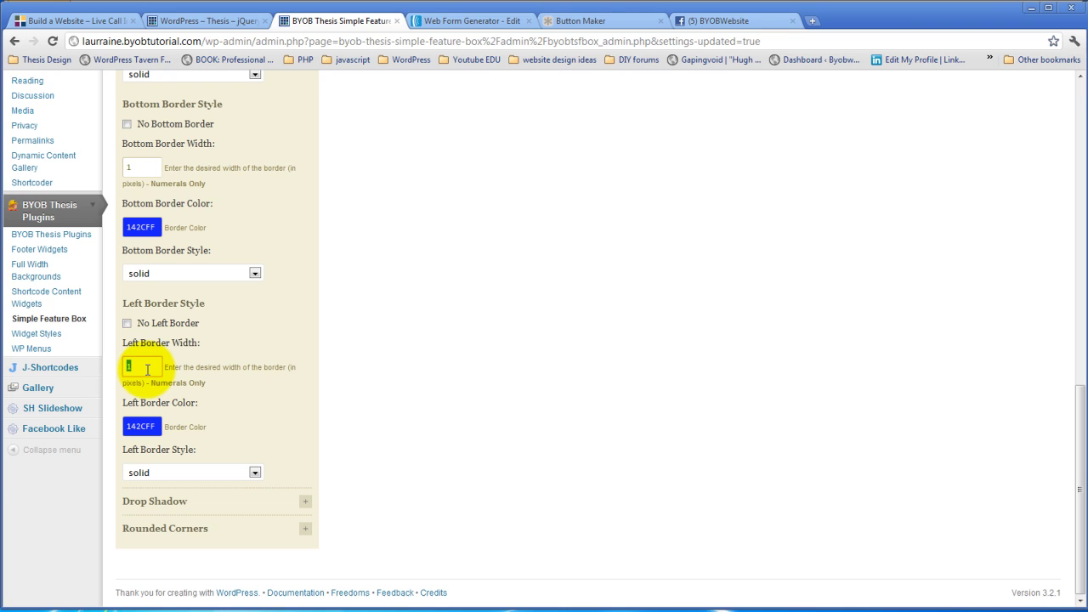
text(3)
scroll(238, 374, up, 1)
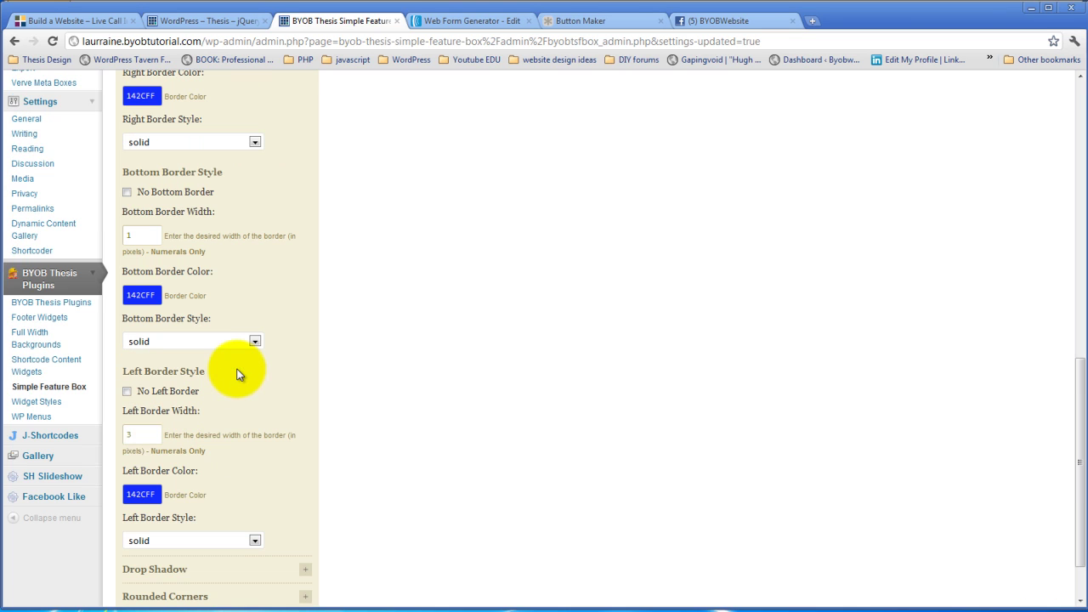
scroll(239, 374, up, 3)
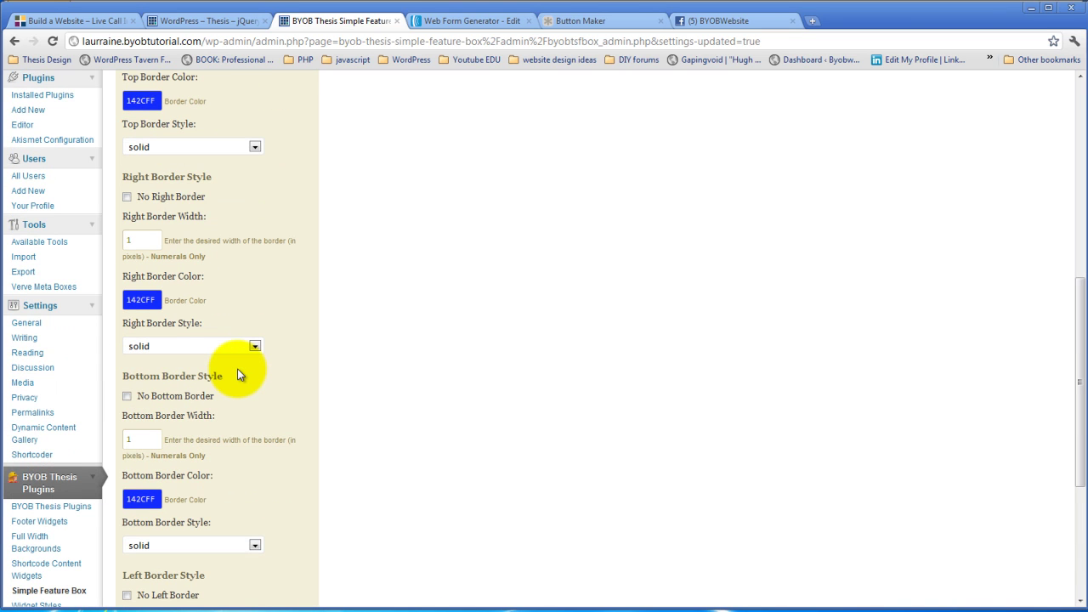
scroll(237, 369, up, 4)
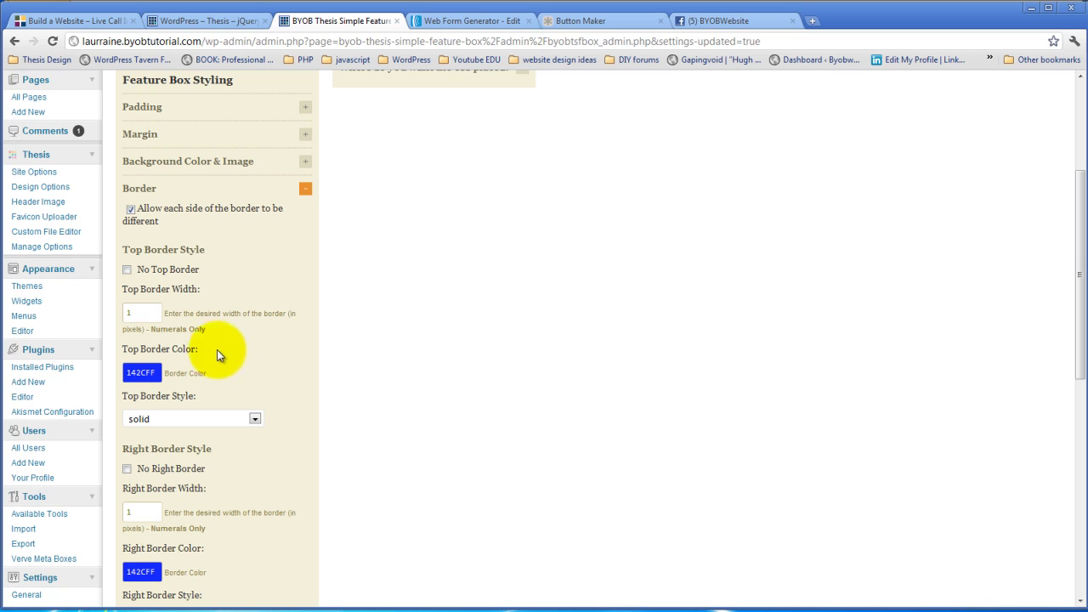
double_click(143, 312)
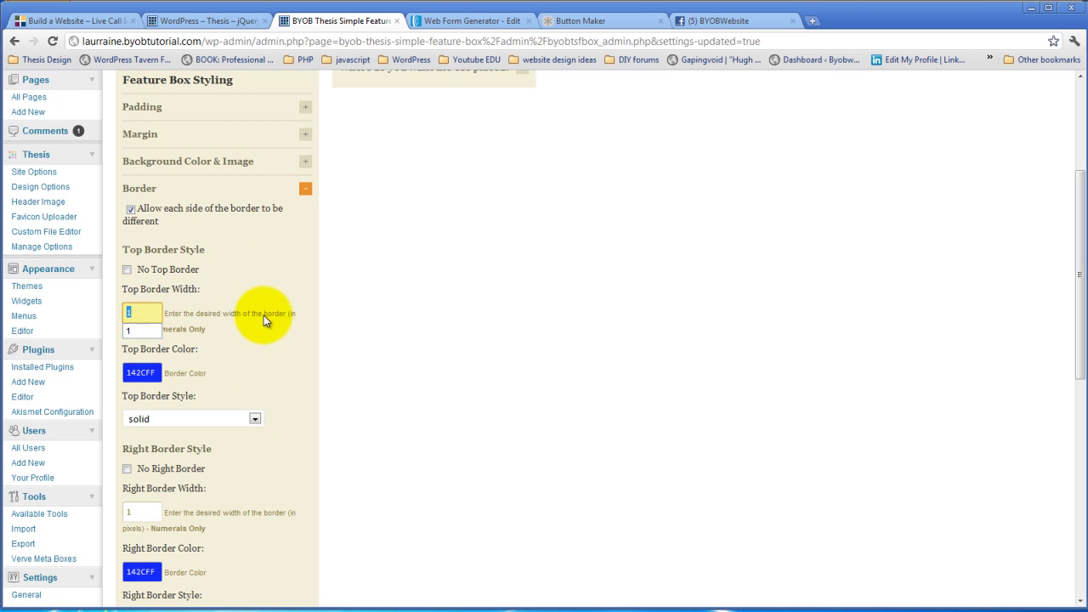
text(3)
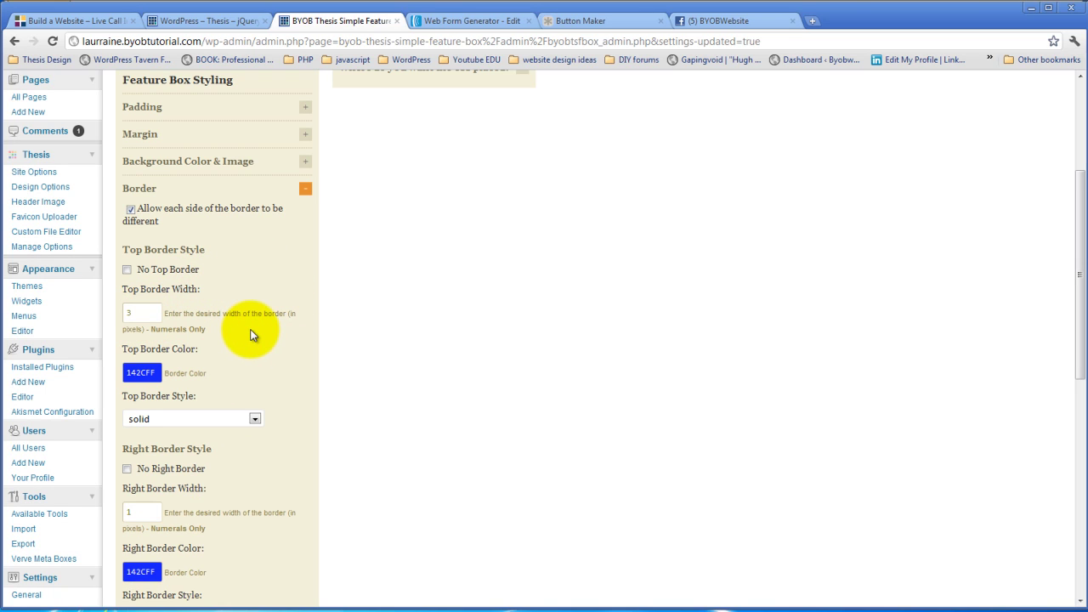
scroll(251, 334, up, 3)
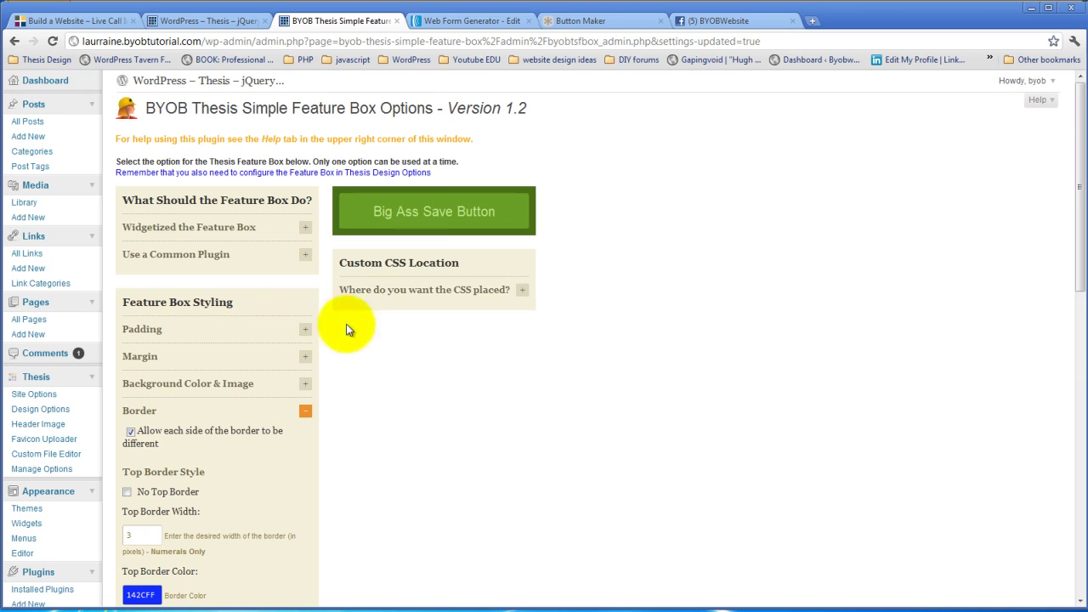
Step: Save the border settings and reload the blog to preview the thicker top and left borders
click(434, 213)
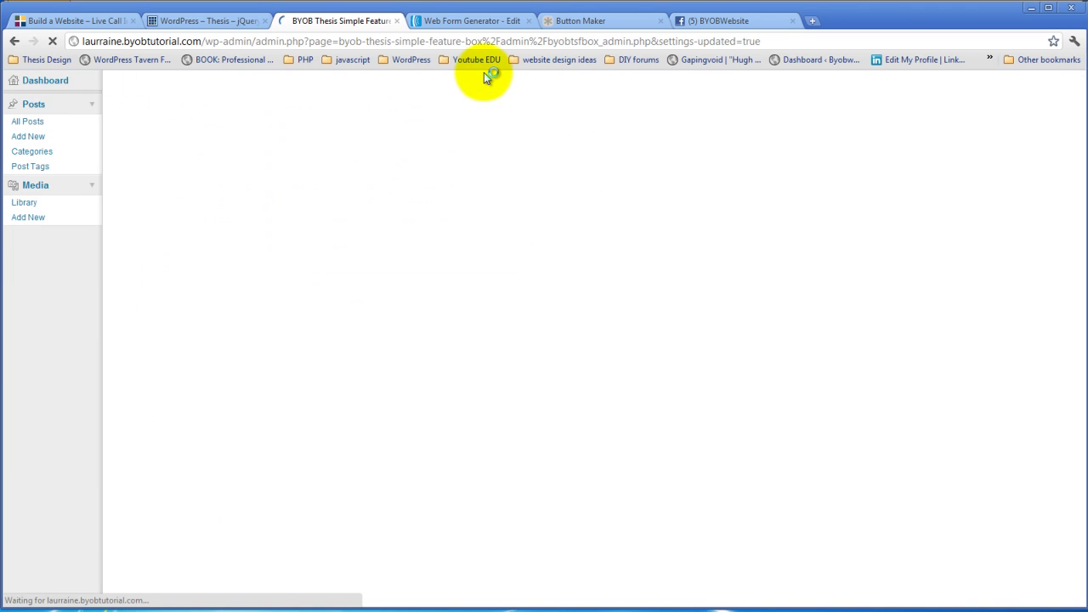
click(218, 22)
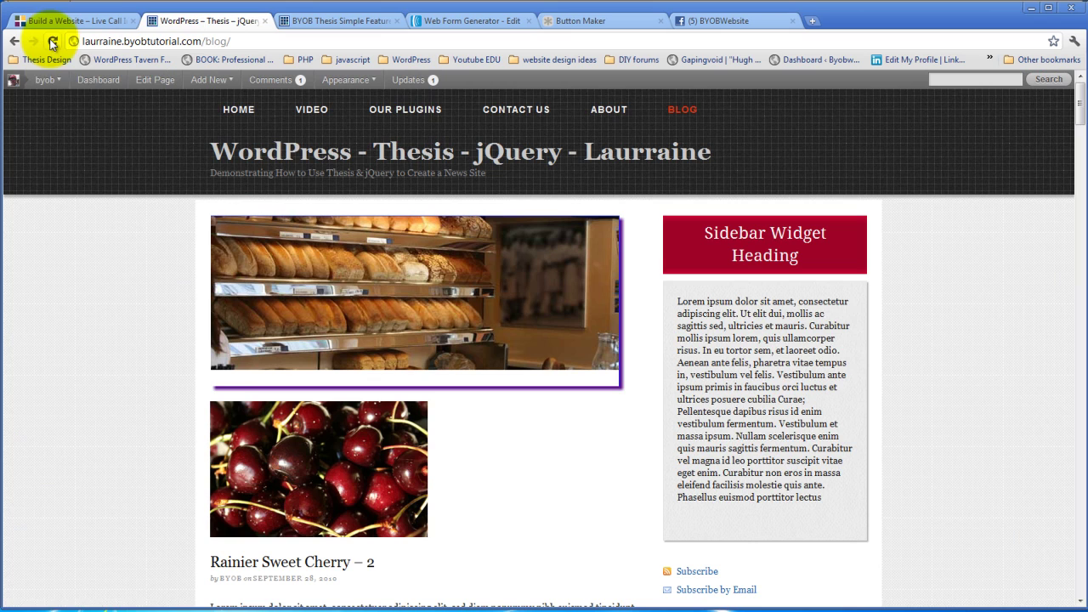
click(51, 42)
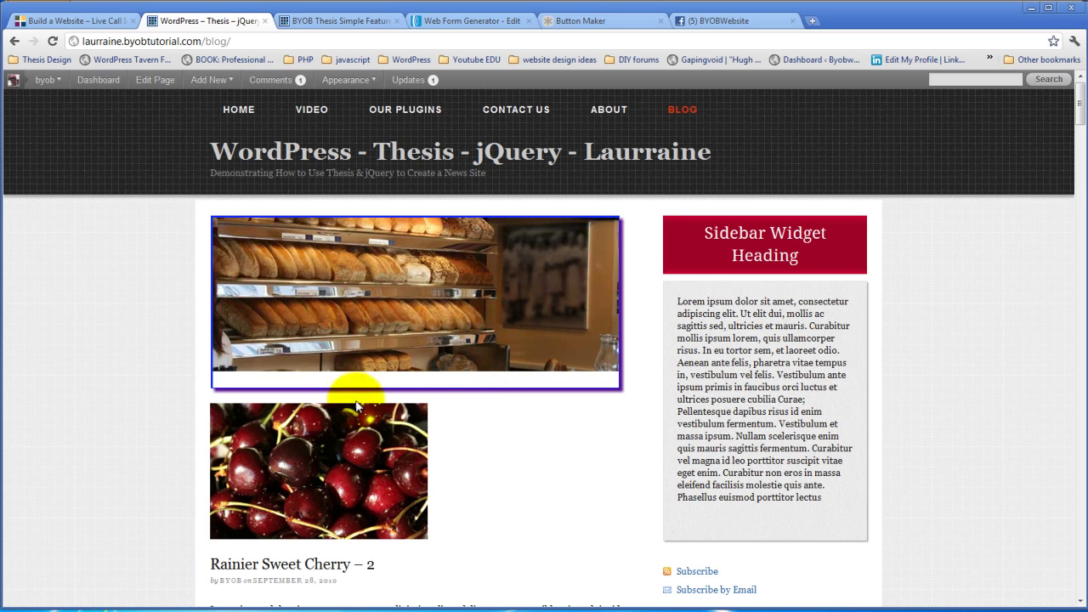
Step: Return to the feature box options, switch the border to one typical style for all sides, and save
click(34, 20)
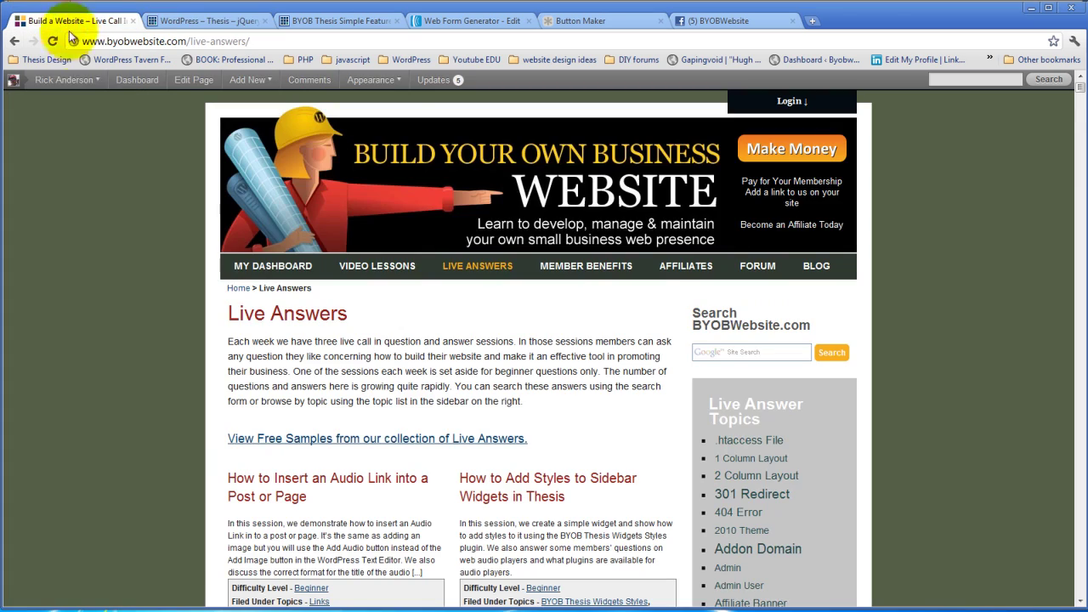
click(192, 21)
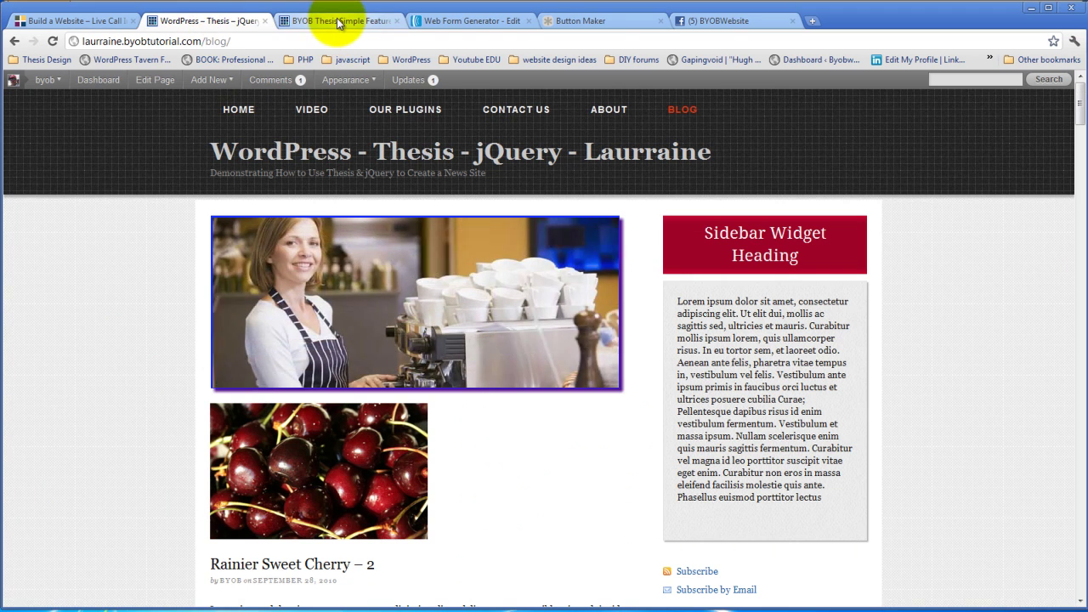
click(336, 20)
click(305, 411)
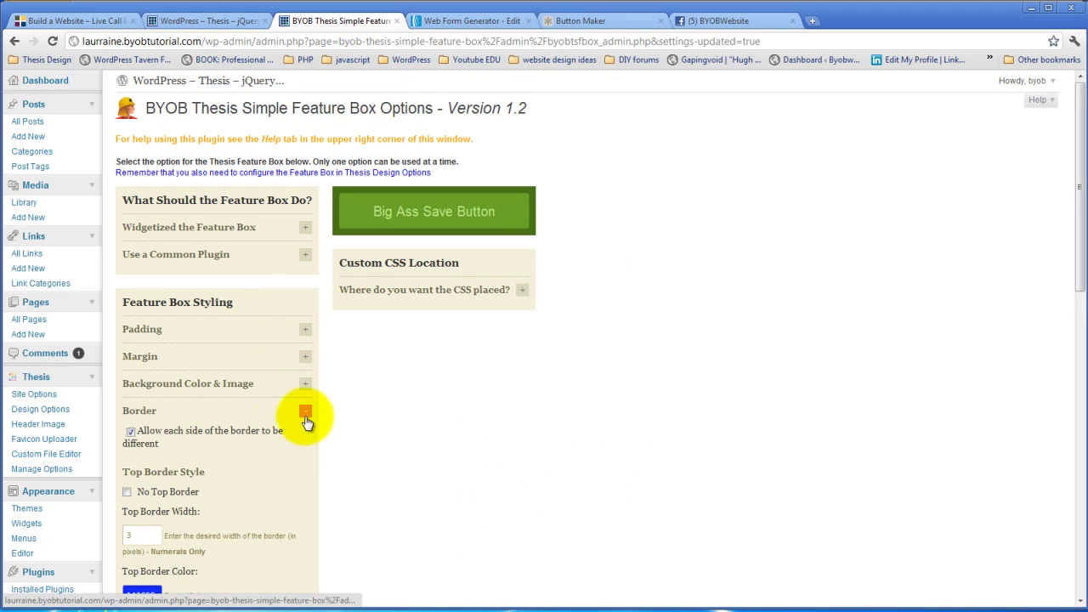
click(415, 214)
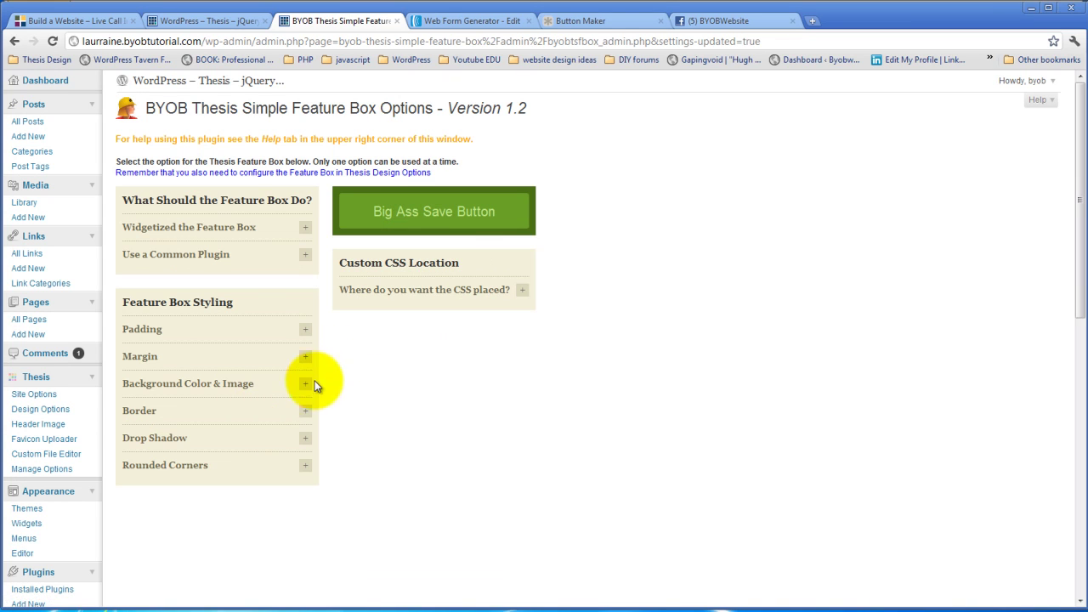
Step: Set the typical border to 5px width, colour 142CFF, solid style
click(308, 416)
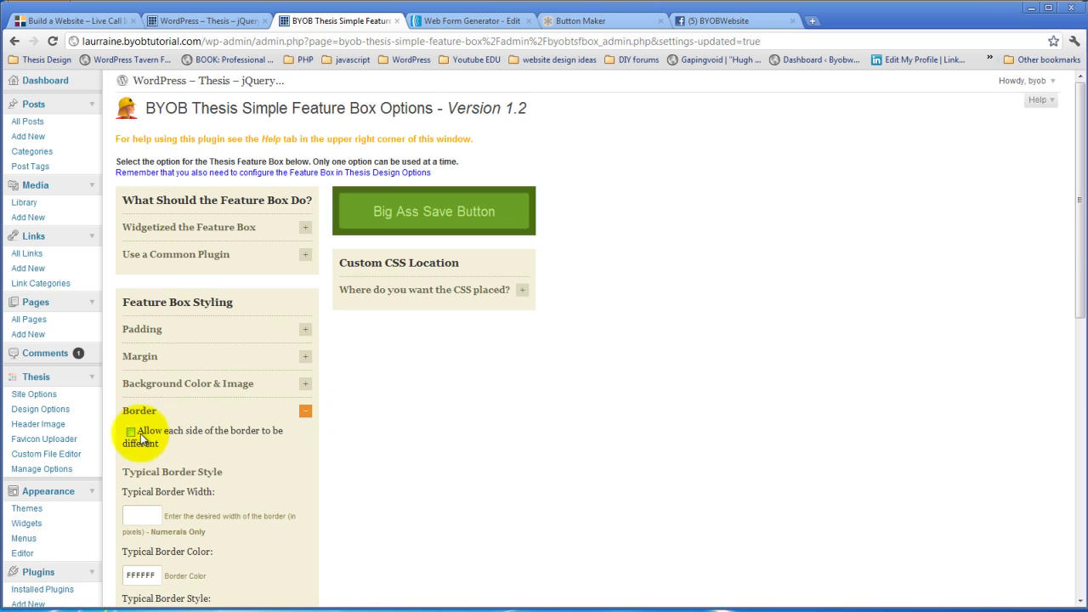
scroll(145, 438, down, 3)
click(148, 310)
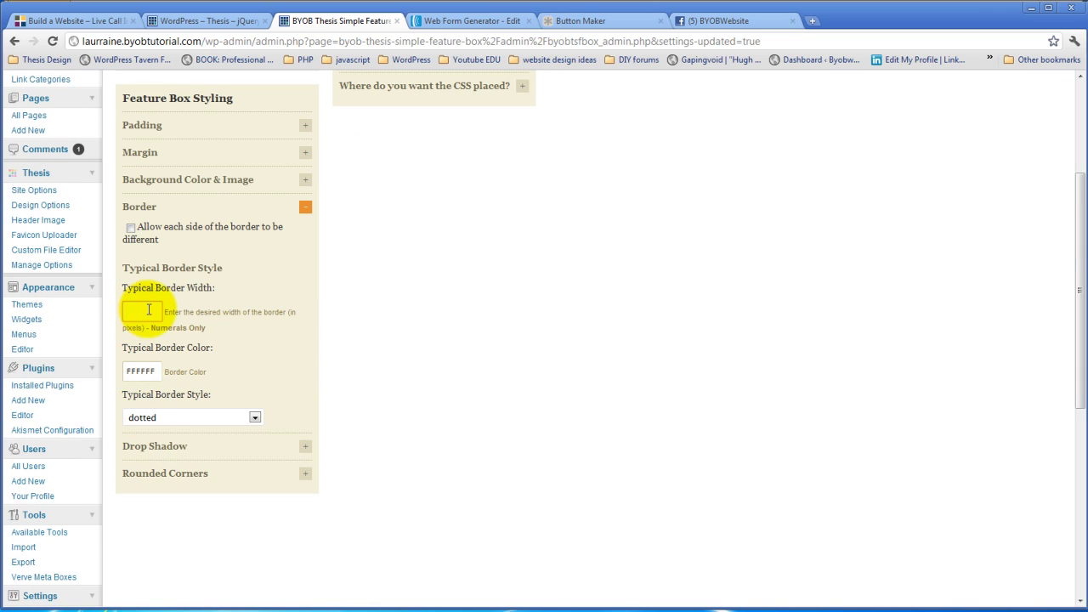
text(5)
click(146, 371)
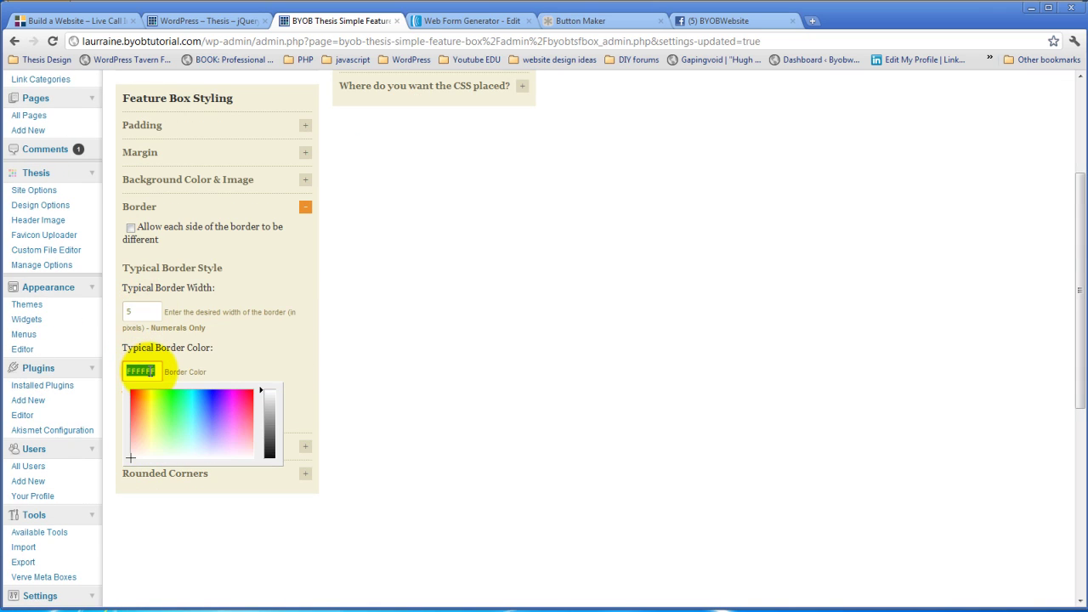
text(142CFF)
click(262, 340)
click(254, 417)
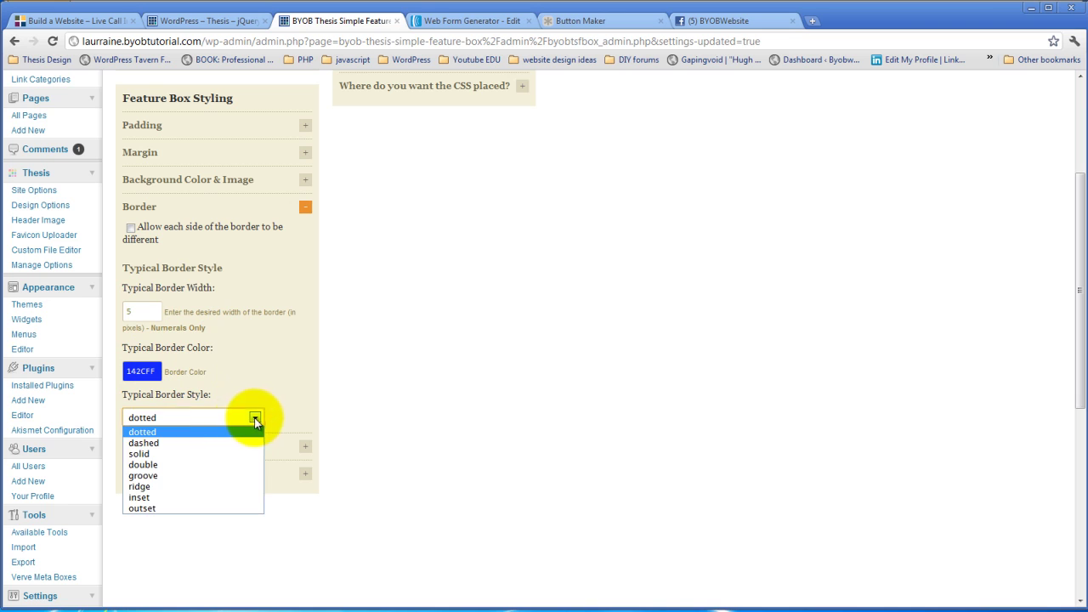
click(152, 454)
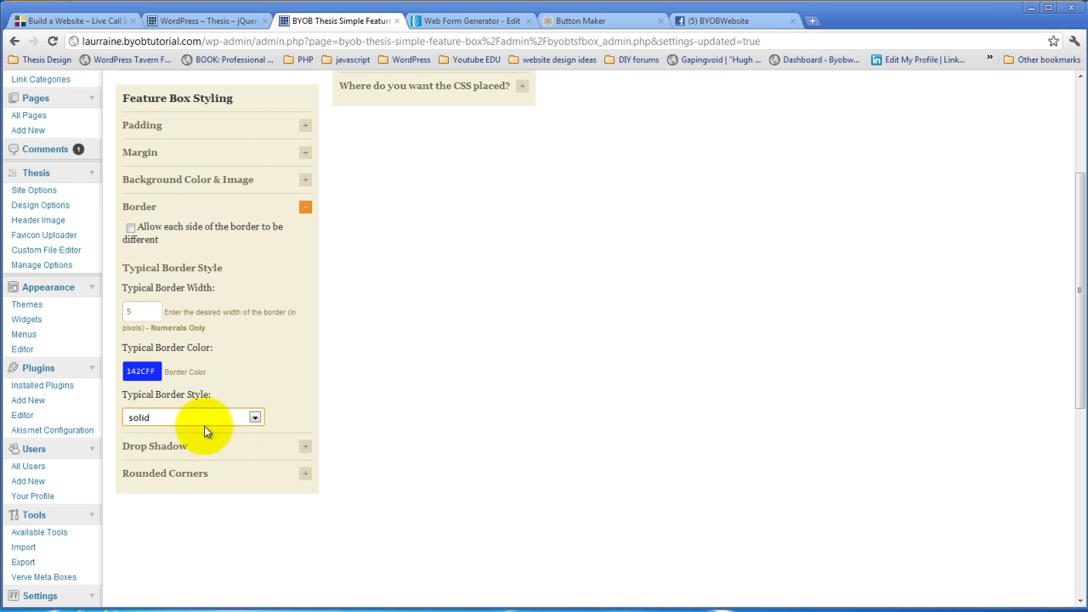
Step: Lighten the drop shadow colour to pale gray C0B7C4
click(305, 446)
scroll(178, 494, down, 3)
click(142, 406)
mouse_move(223, 431)
mouse_down()
mouse_move(240, 472)
mouse_move(218, 479)
mouse_move(225, 487)
mouse_up()
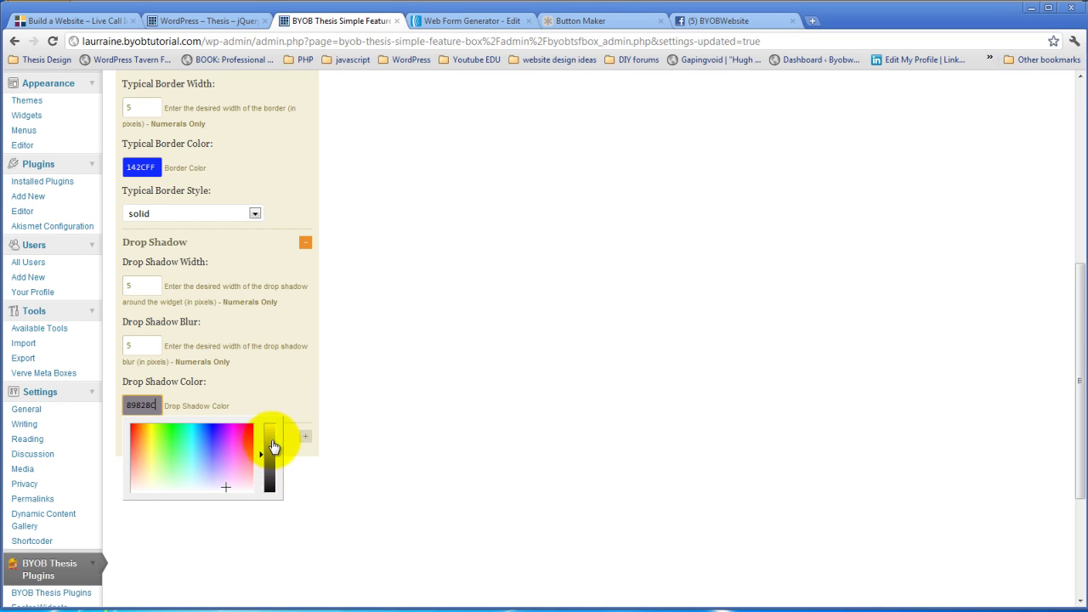
click(274, 445)
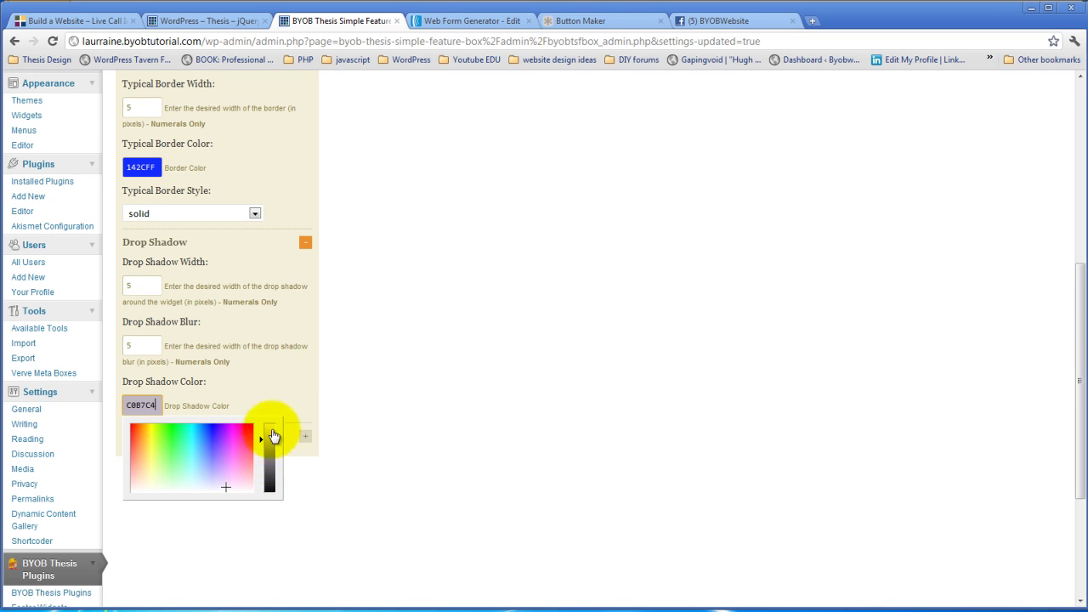
scroll(275, 350, up, 4)
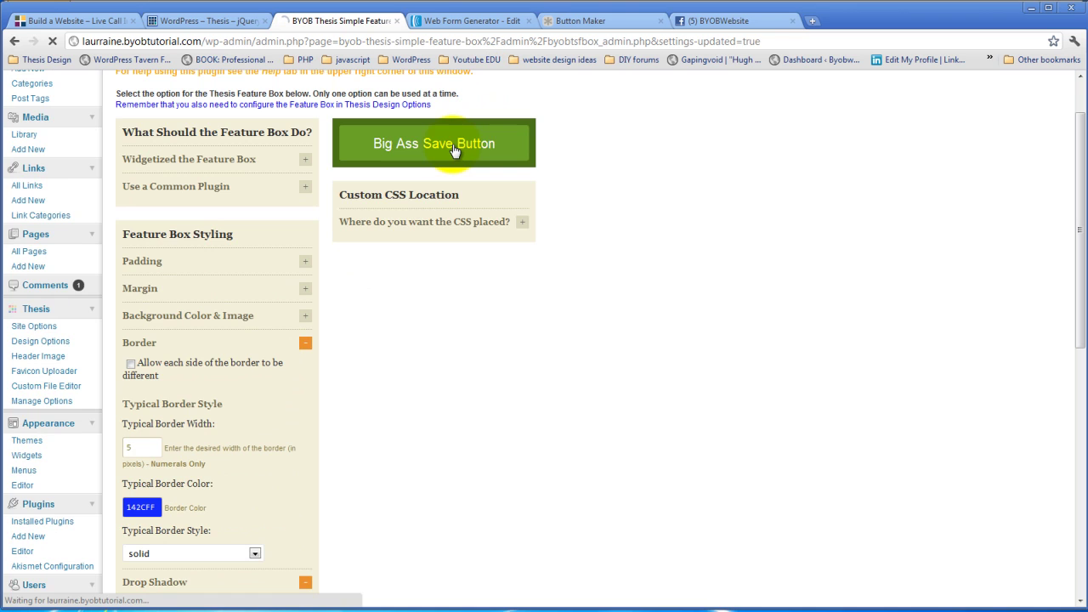
Step: Reload the blog to view the slideshow's even 5px blue border and gray shadow
click(214, 21)
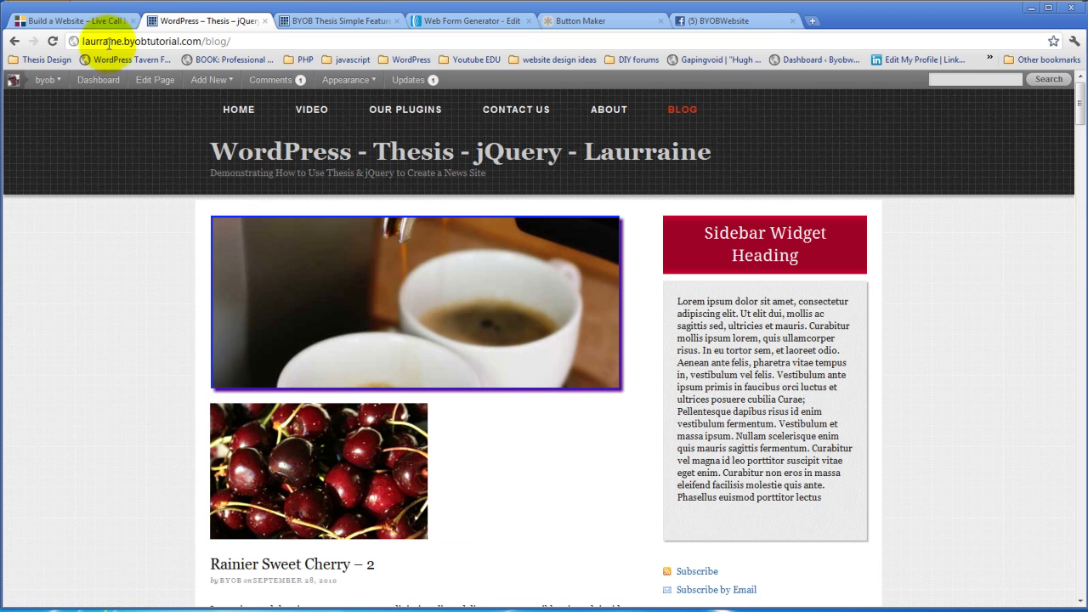
click(51, 42)
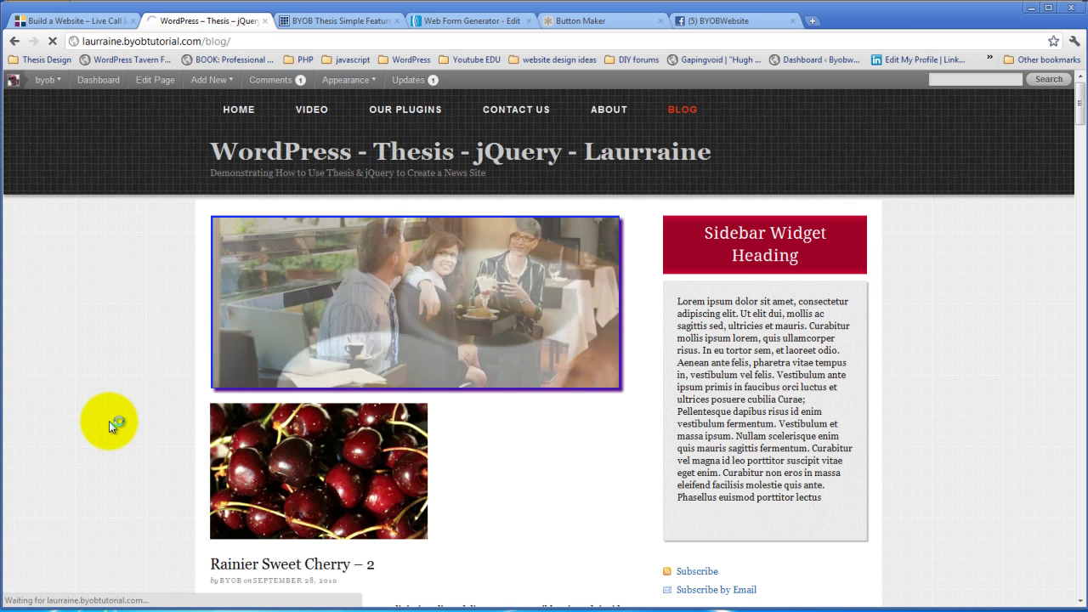